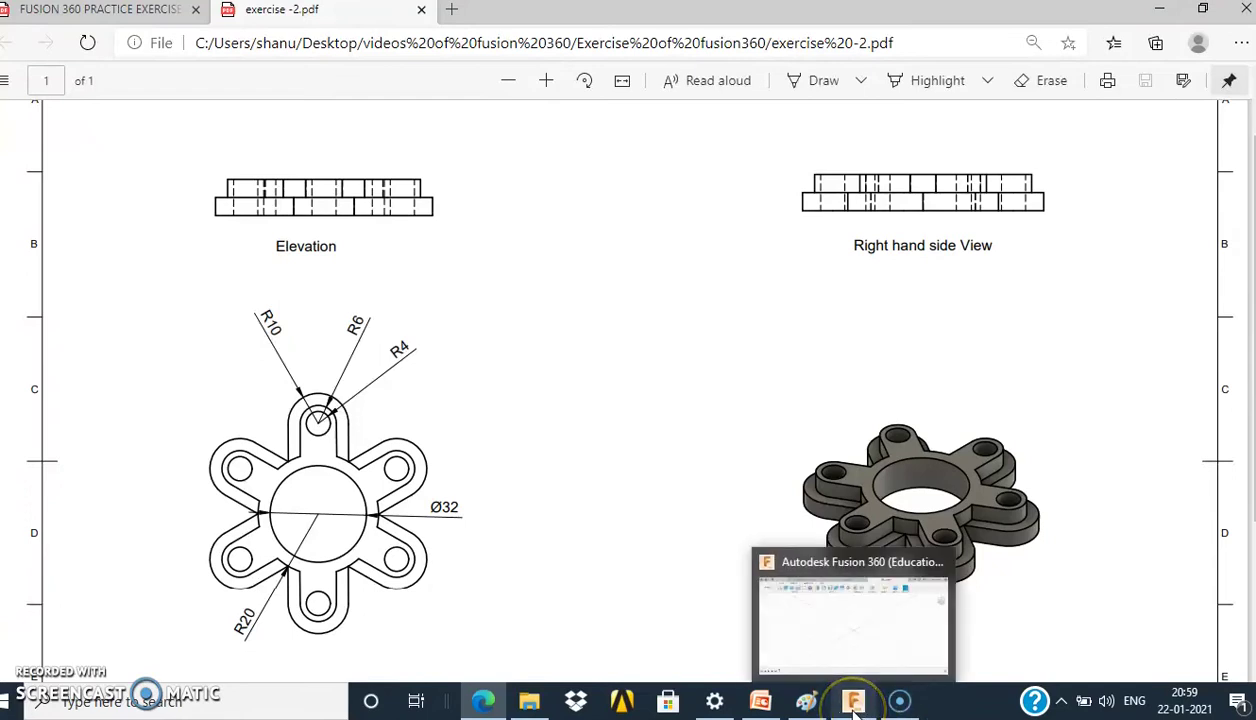
- Leave the exercise-2.pdf flange drawing and bring the empty Untitled(1) Fusion 360 design forward
left_click(853, 703)
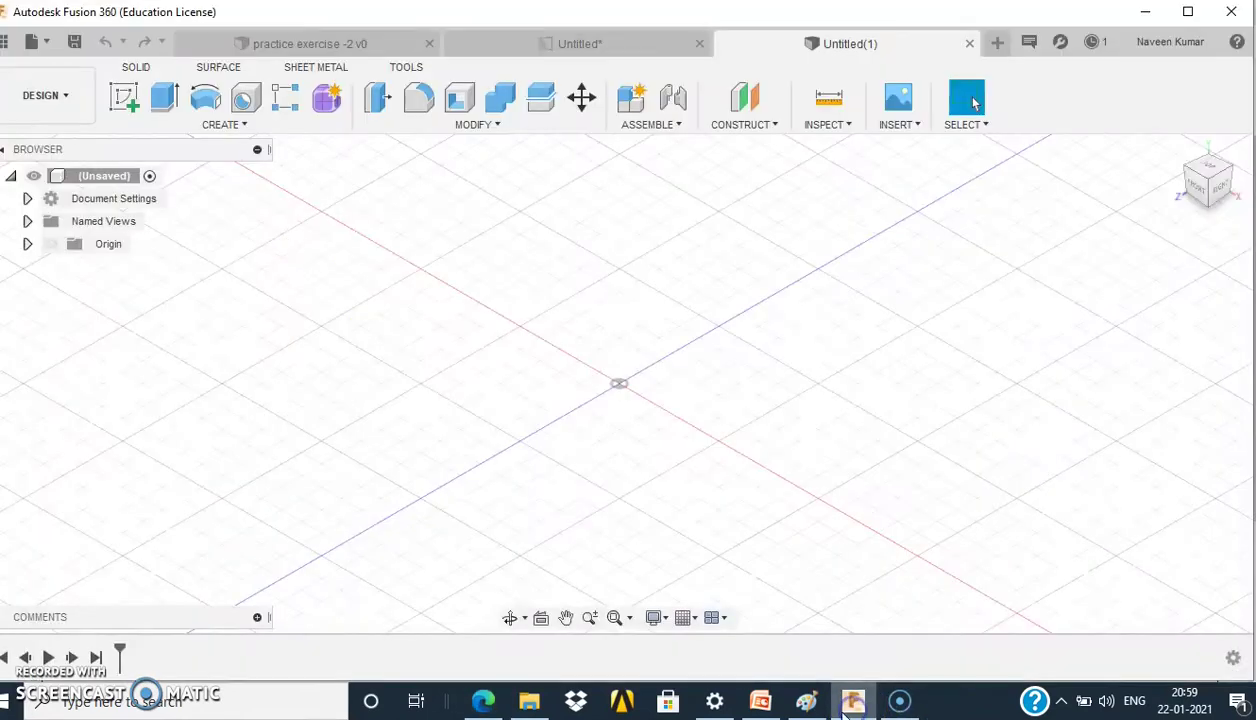
- Start a new sketch on the horizontal XZ ground plane
left_click(133, 108)
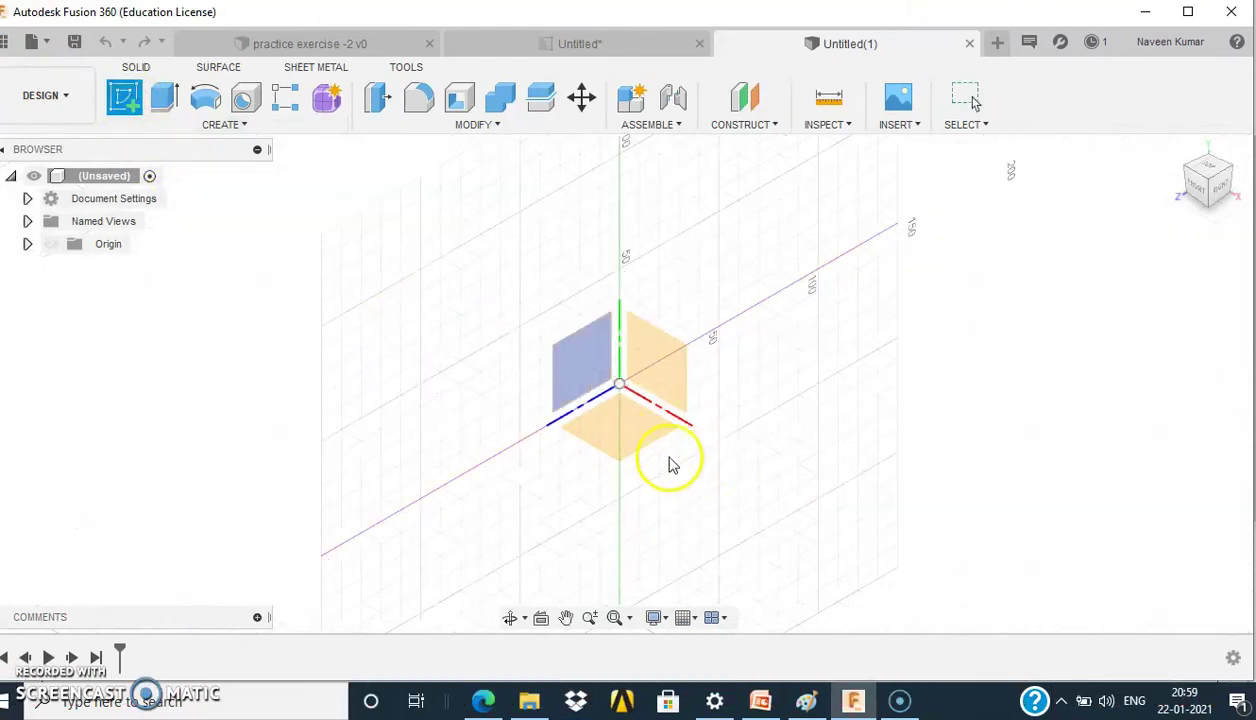
left_click(628, 441)
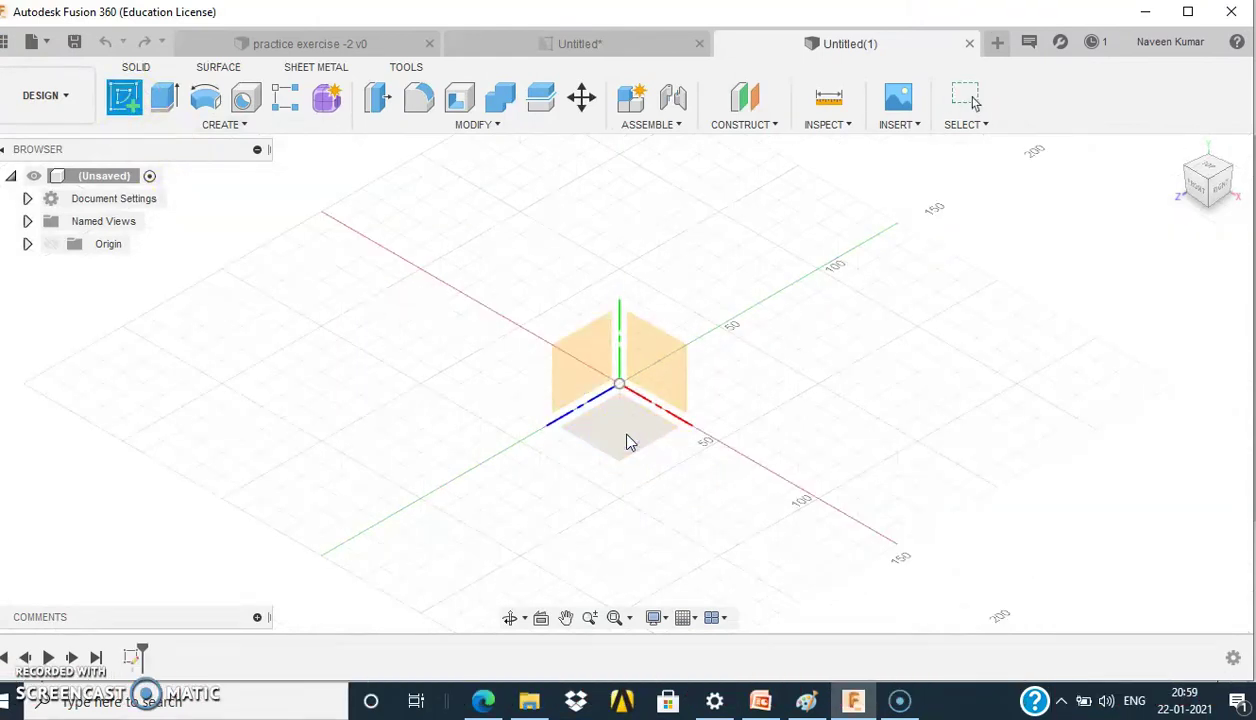
left_click(628, 441)
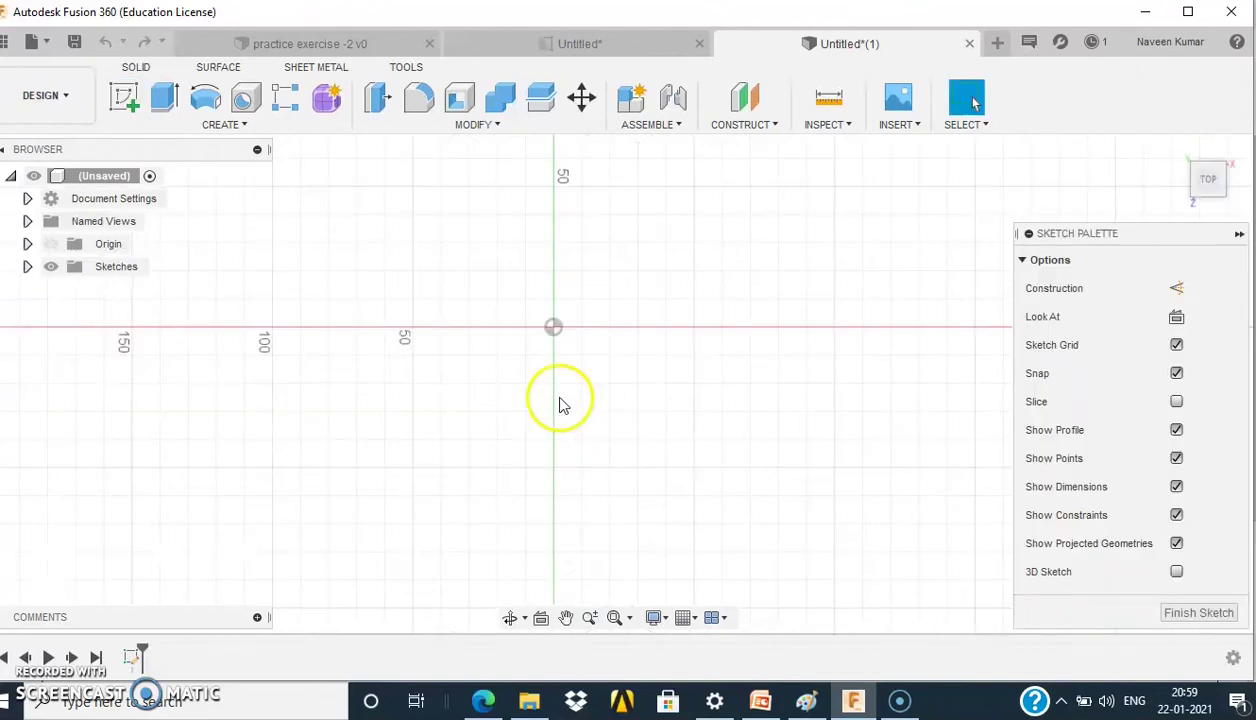
- Draw a 32 mm diameter circle centred on the origin
left_click(205, 97)
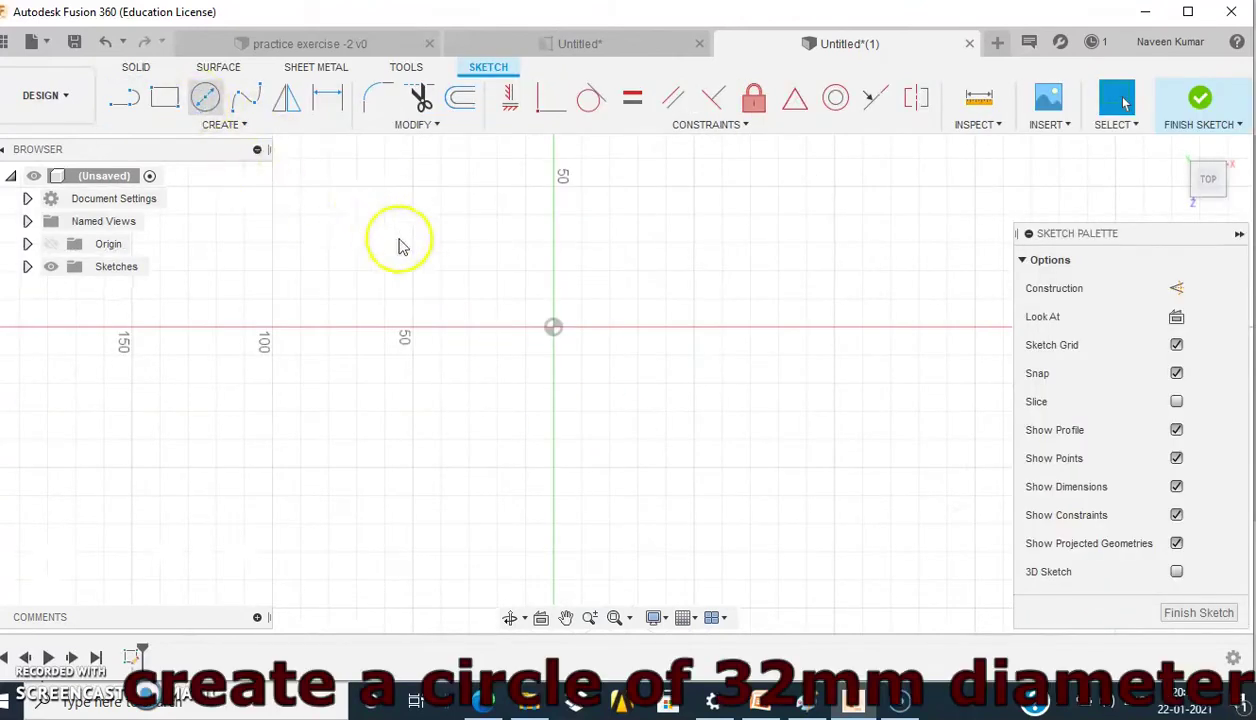
left_click(550, 325)
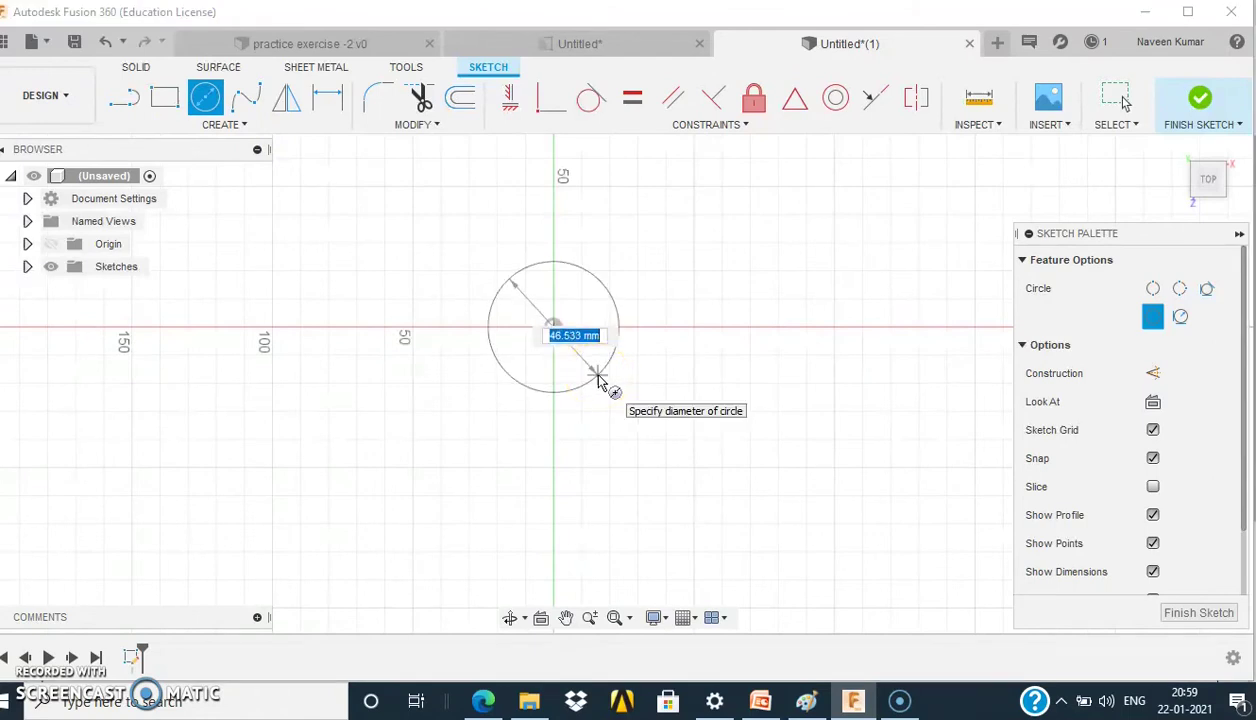
key("Tab")
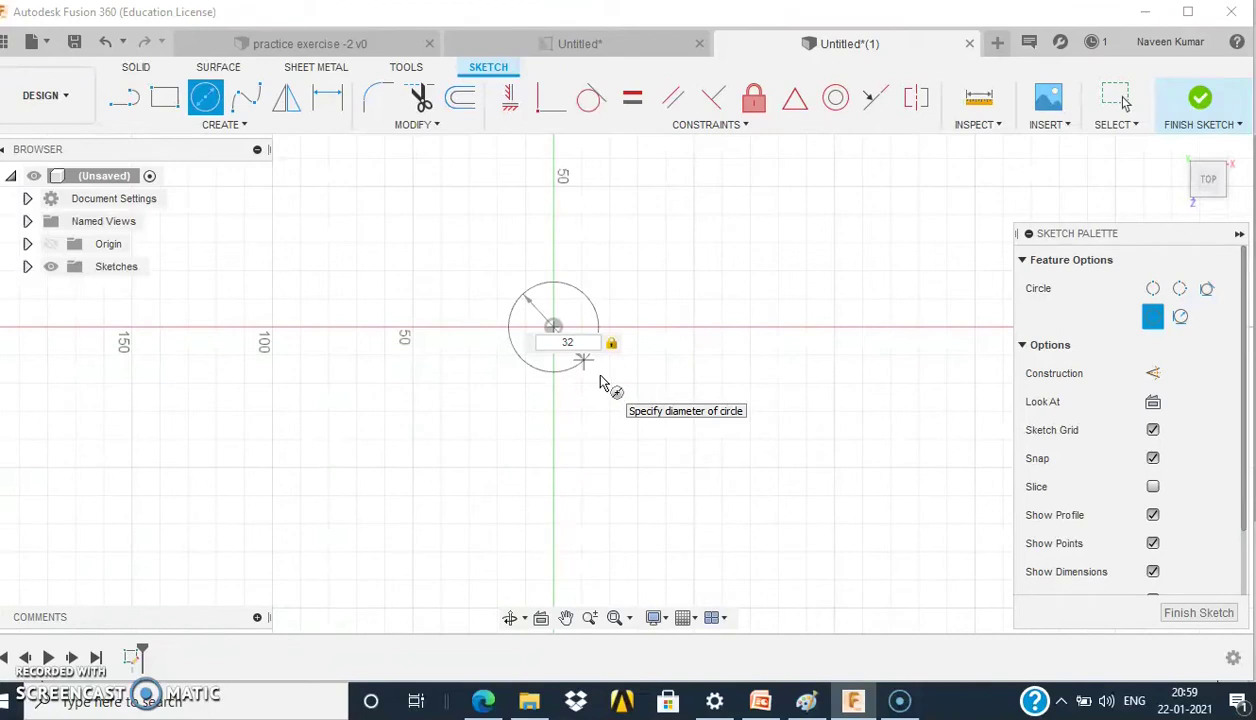
key("Return")
key("Escape")
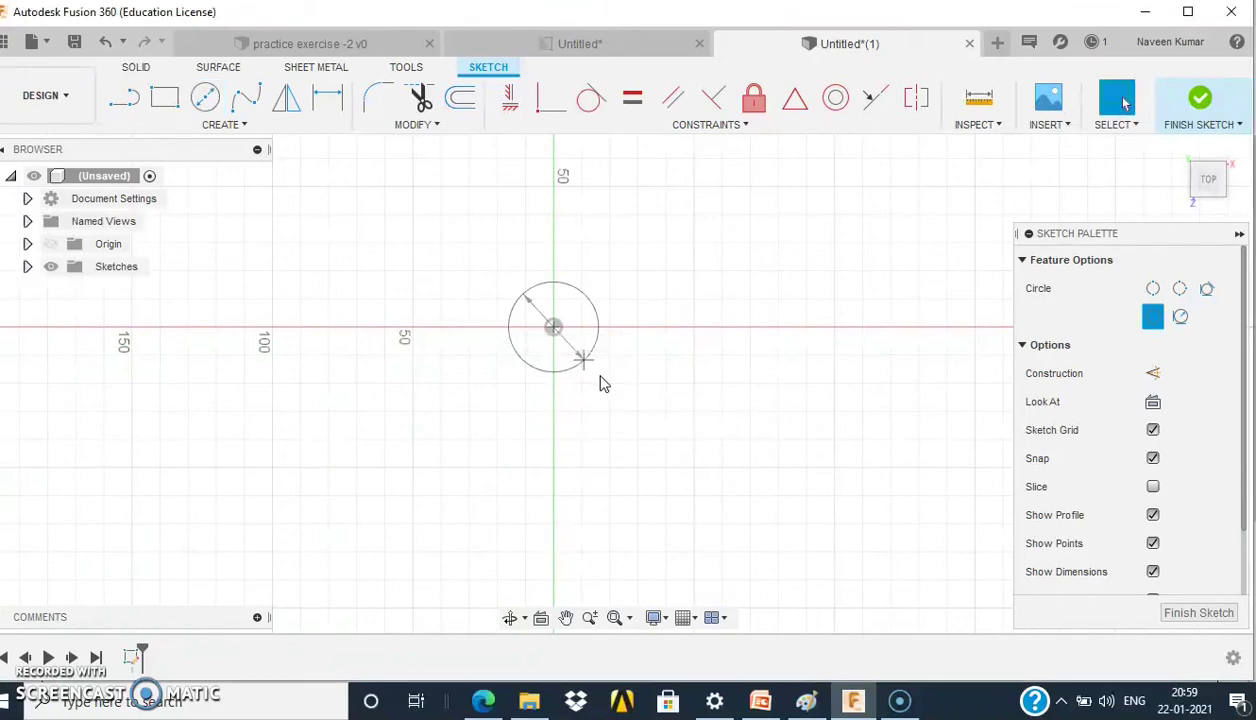
scroll(600, 383, "up", 1)
scroll(602, 384, "up", 1)
scroll(602, 384, "up", 1)
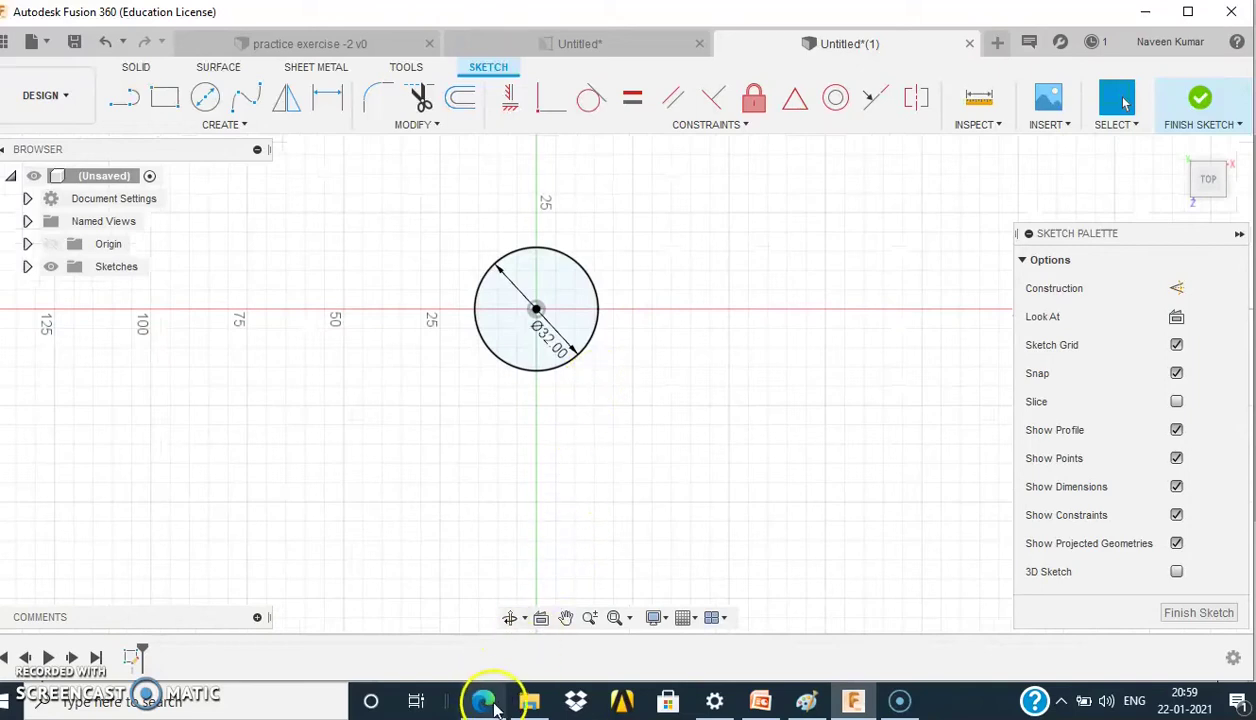
- After checking the drawing, add a 40 mm diameter circle centred on the origin around the 32 mm one
mouse_move(483, 701)
left_click(470, 600)
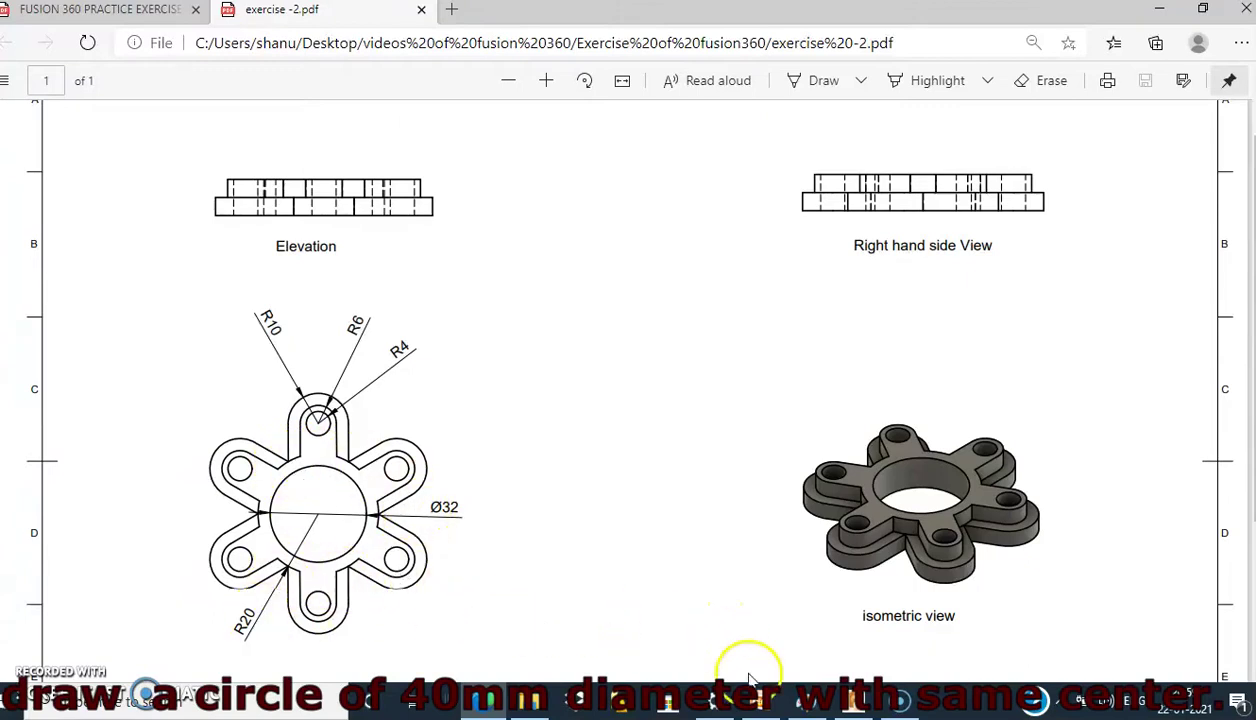
left_click(858, 704)
left_click(208, 100)
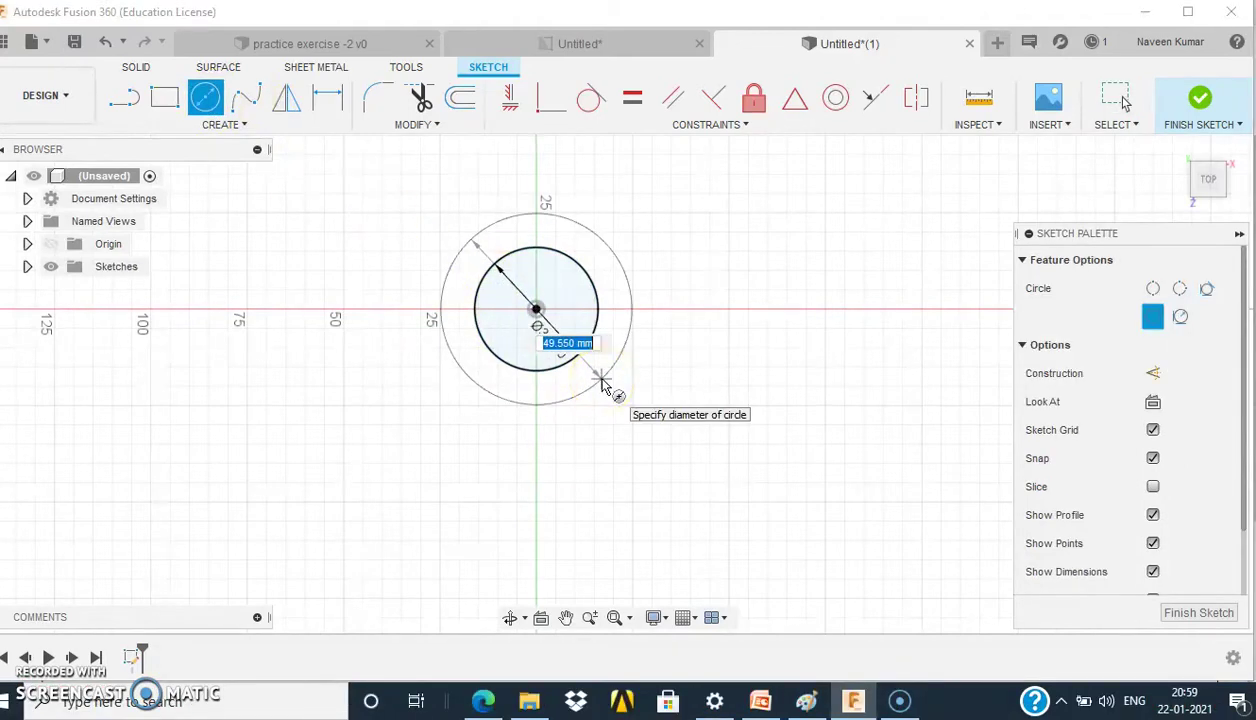
type("40")
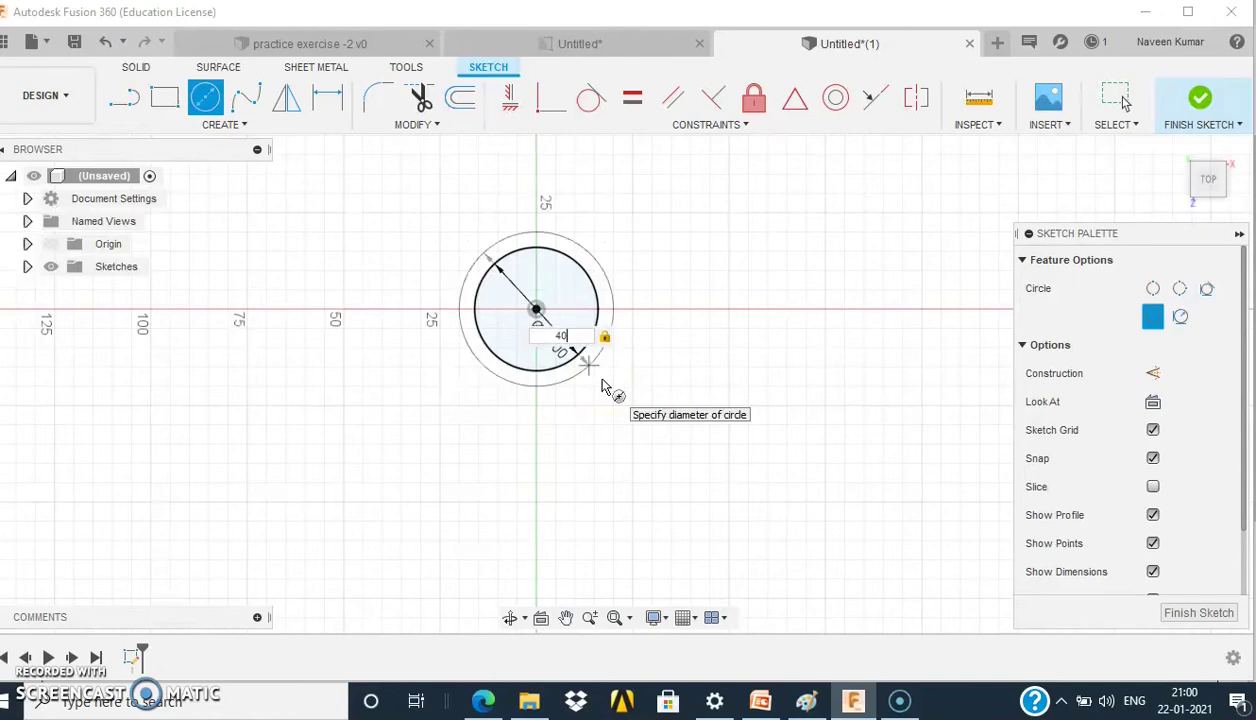
key("Return")
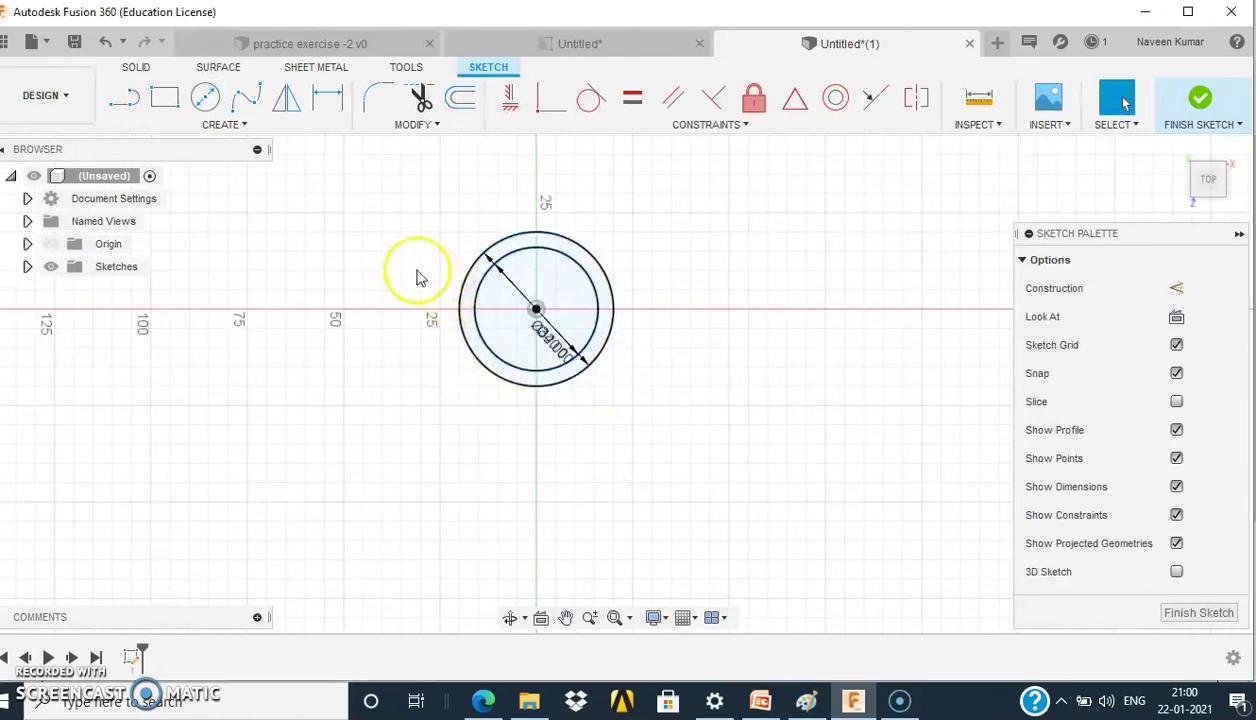
left_click(490, 293)
scroll(490, 293, "down", 1)
scroll(490, 293, "down", 1)
left_click(440, 240)
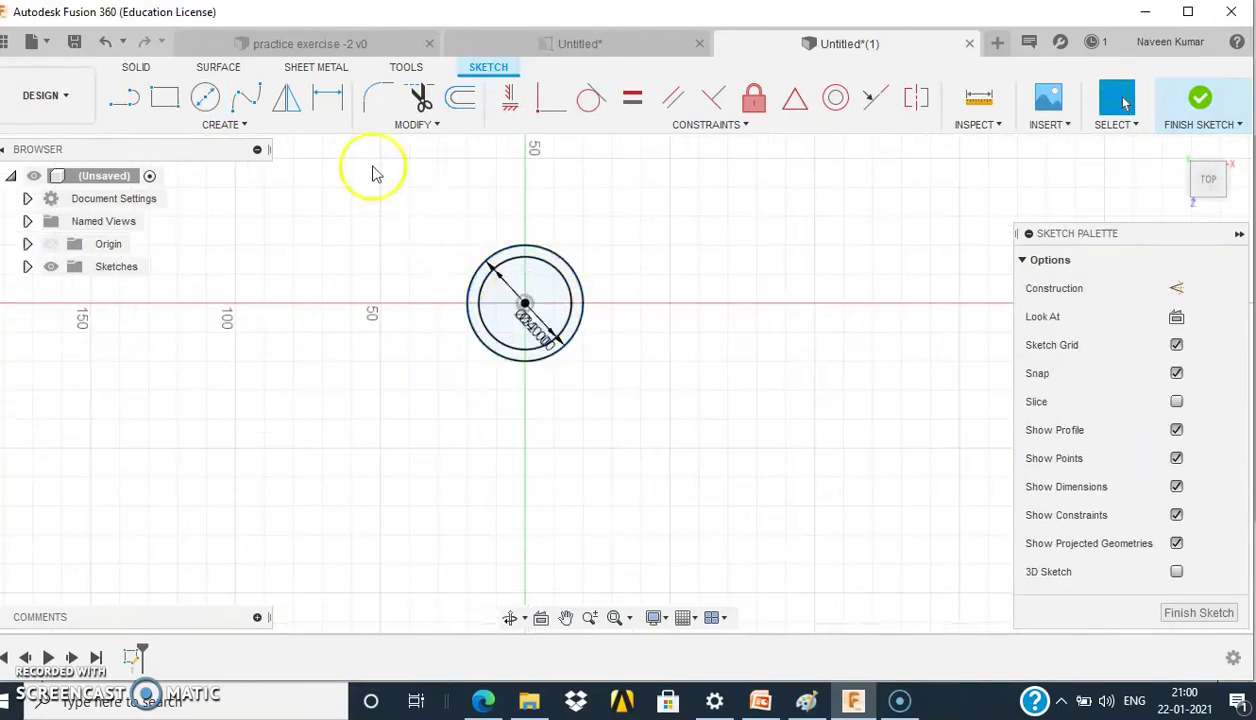
left_click(205, 100)
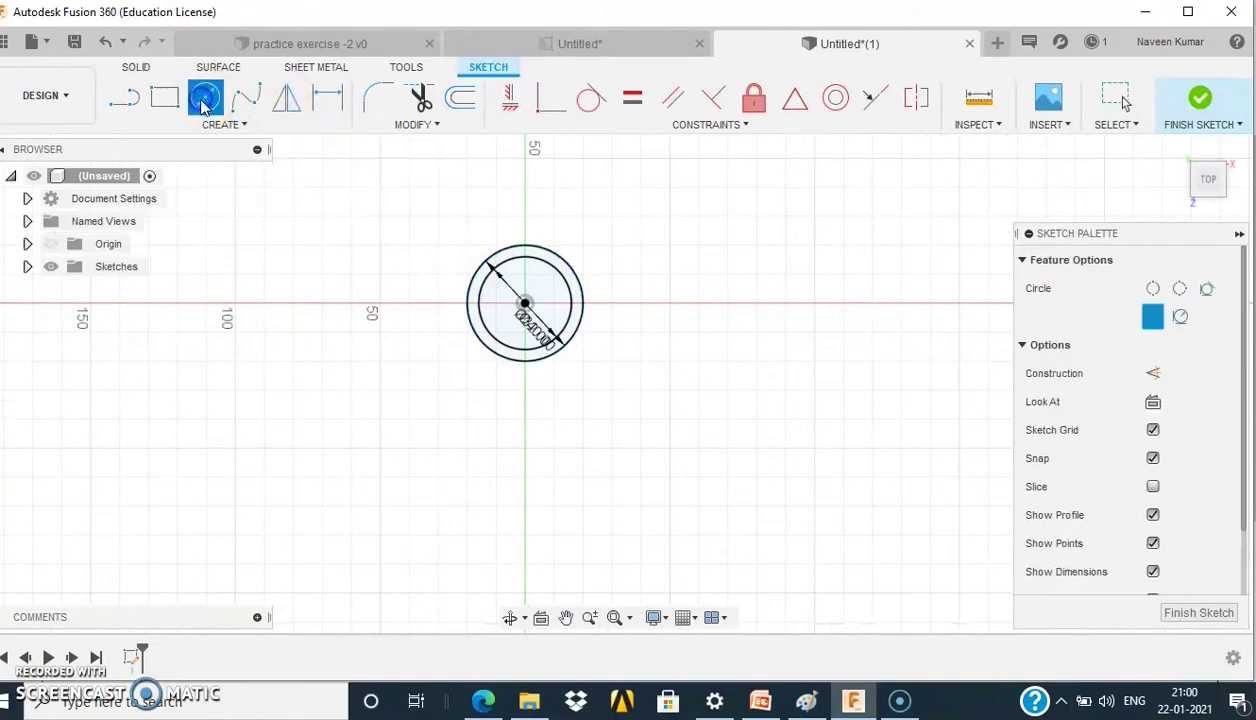
- Place an 8 mm diameter circle on the vertical axis above the concentric circles
left_click(483, 703)
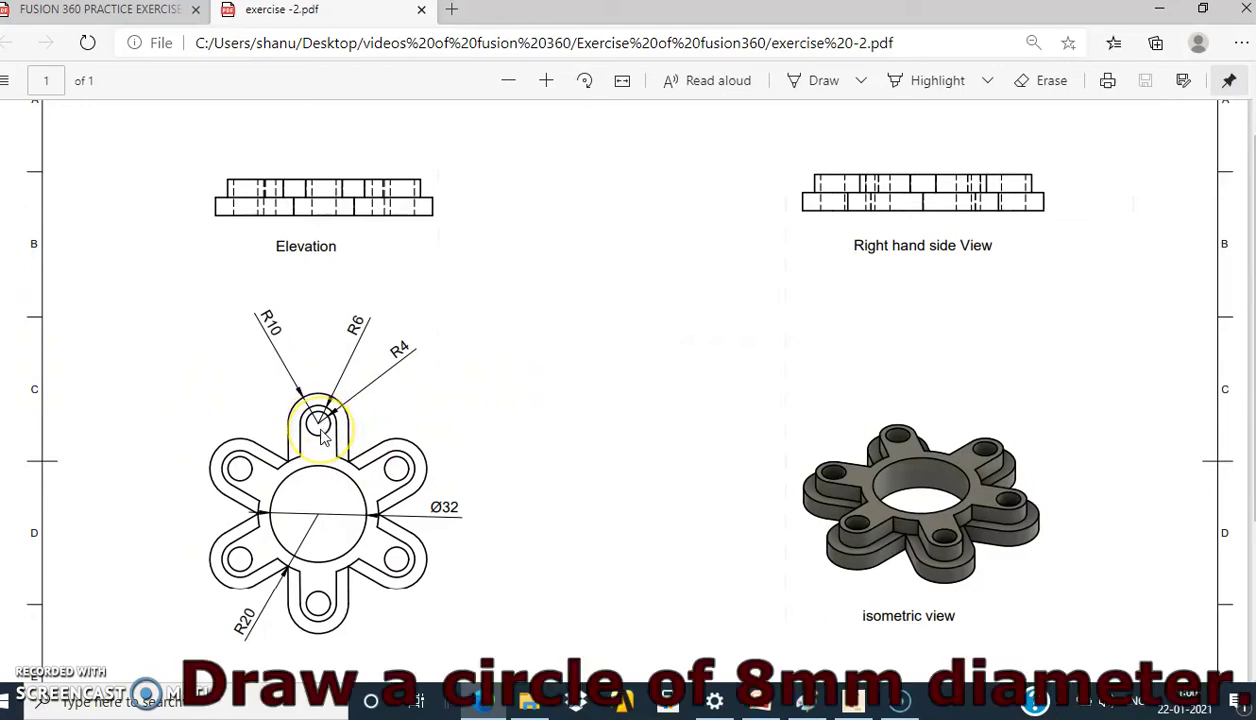
left_click(851, 704)
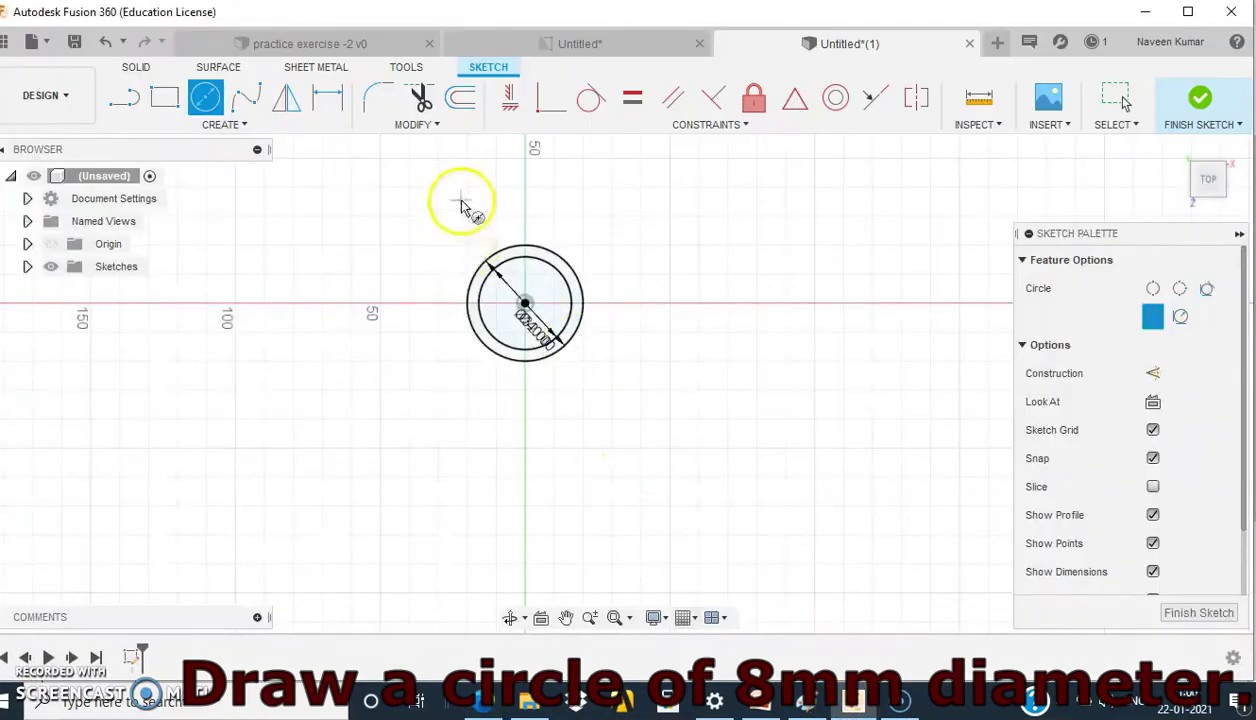
left_click(525, 159)
type("8")
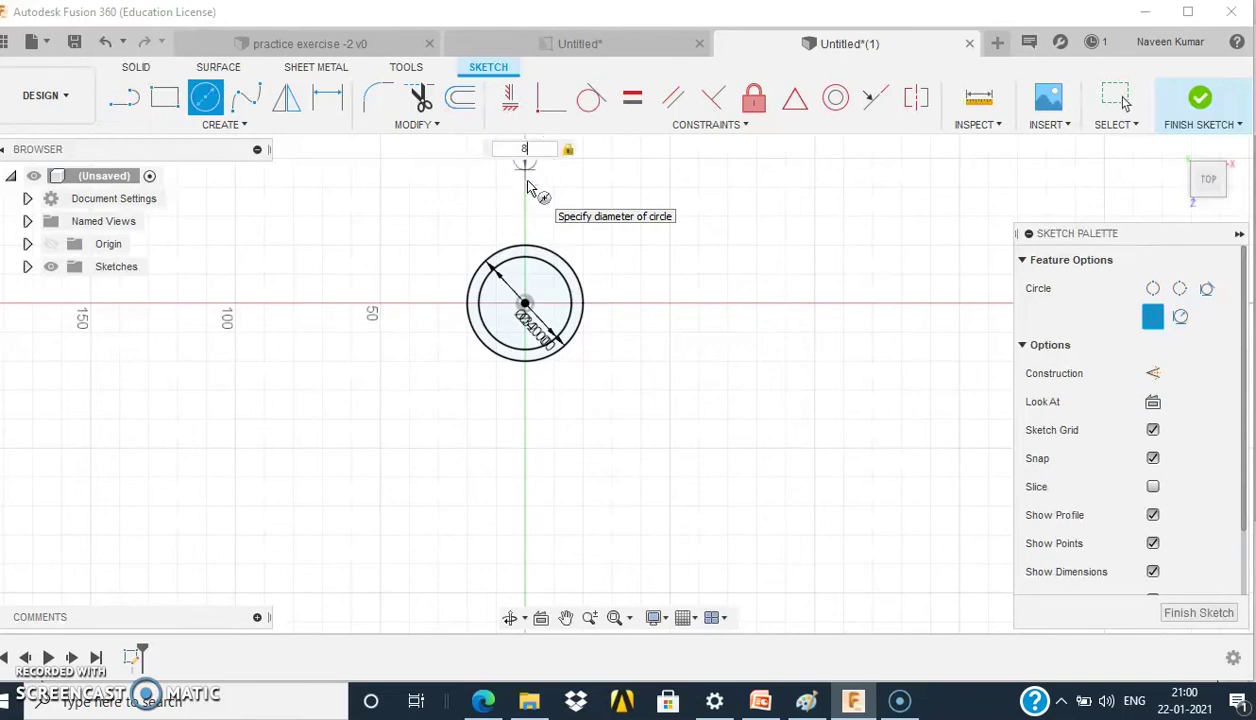
key("Return")
key("Escape")
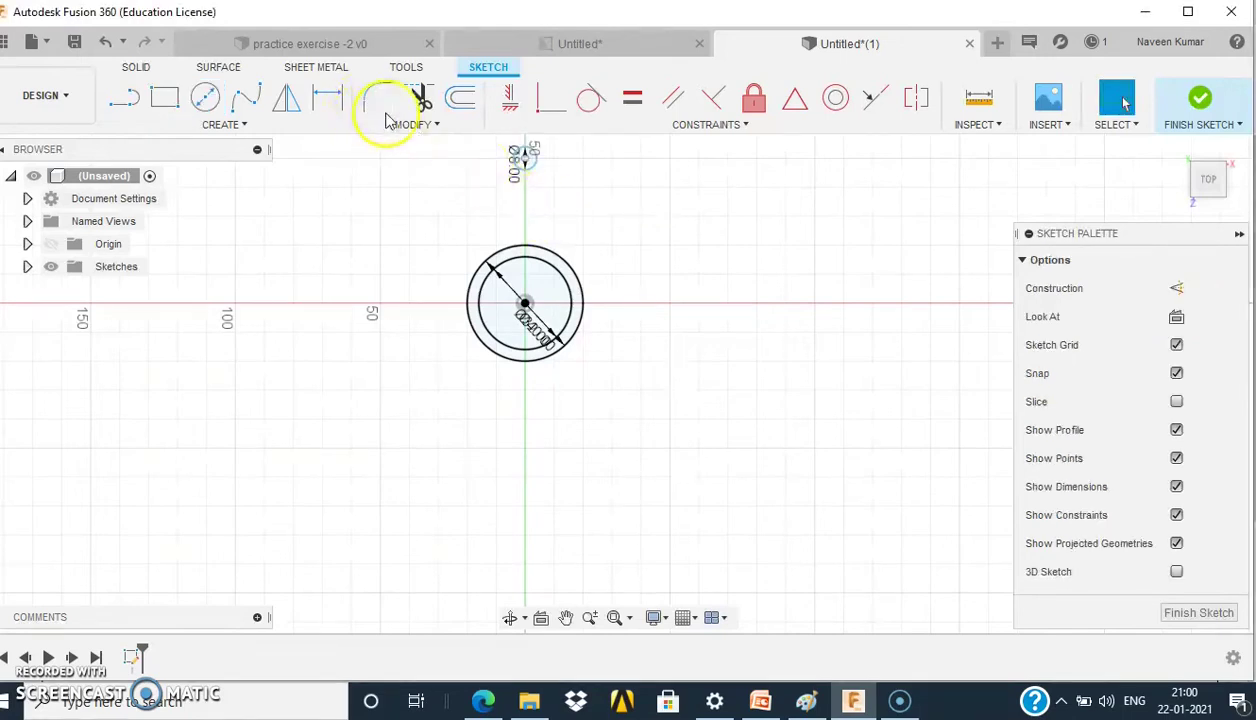
left_click(338, 113)
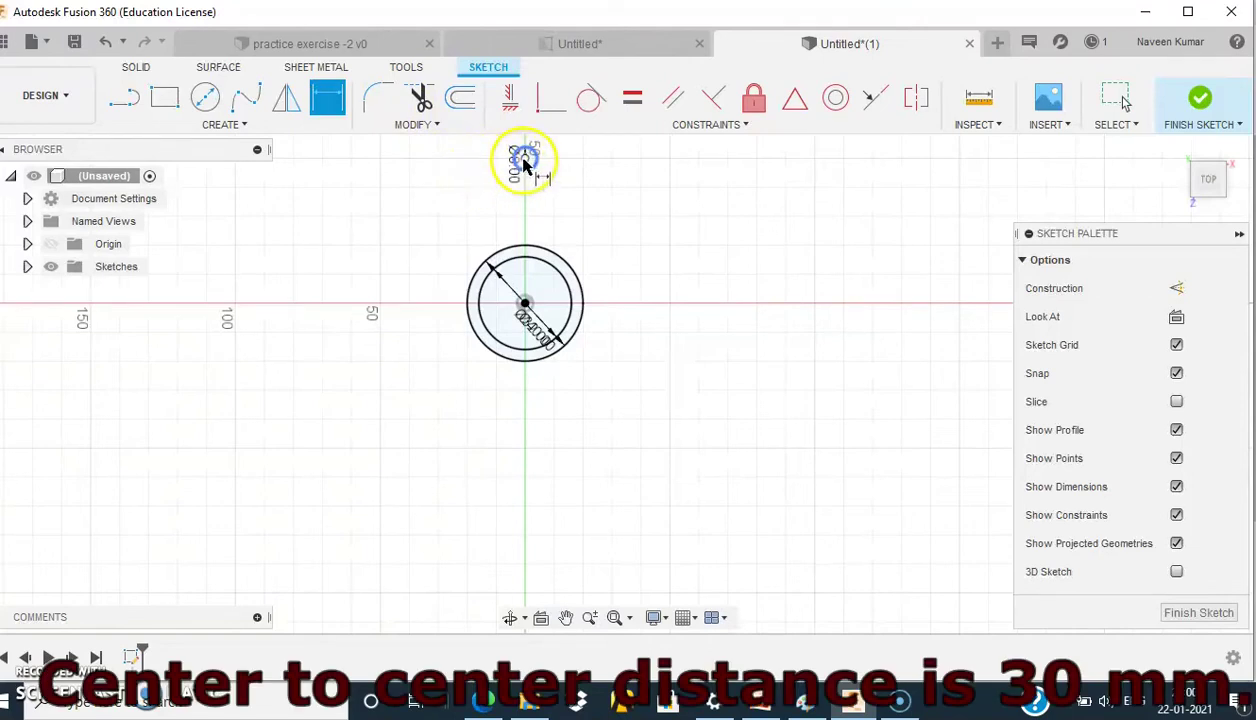
- Dimension the 8 mm circle's centre 30 mm vertically above the origin
left_click(524, 303)
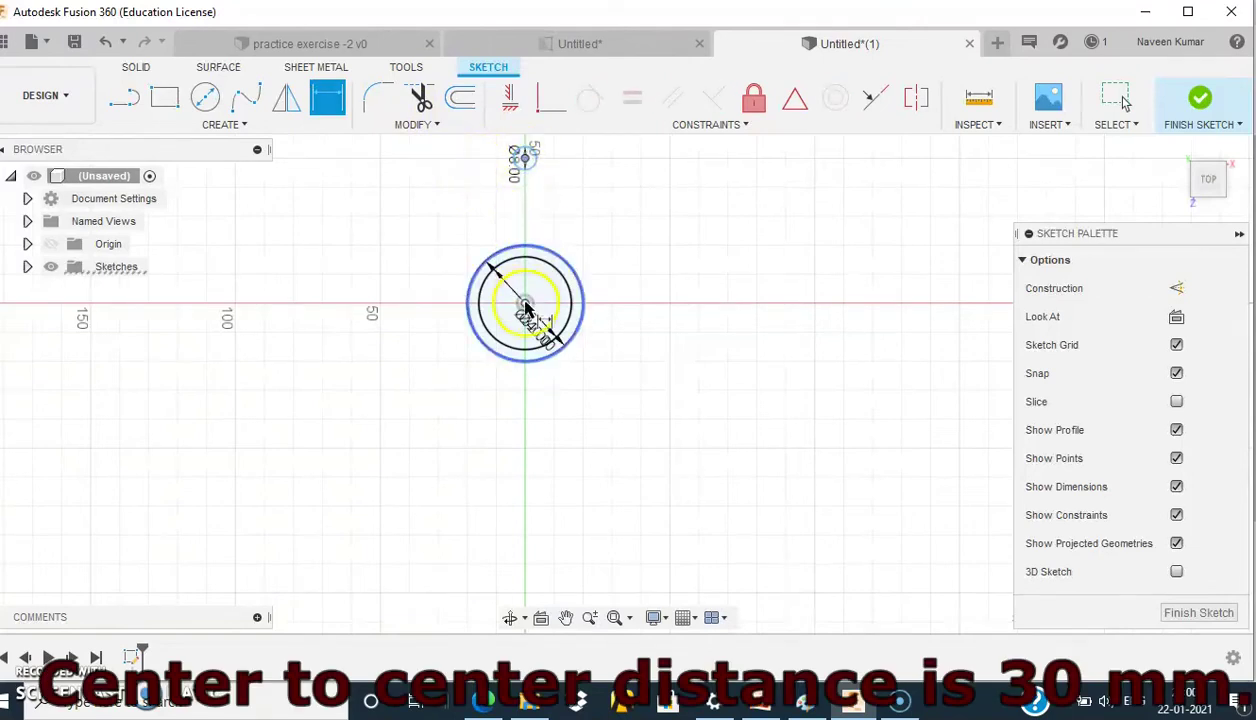
left_click(525, 304)
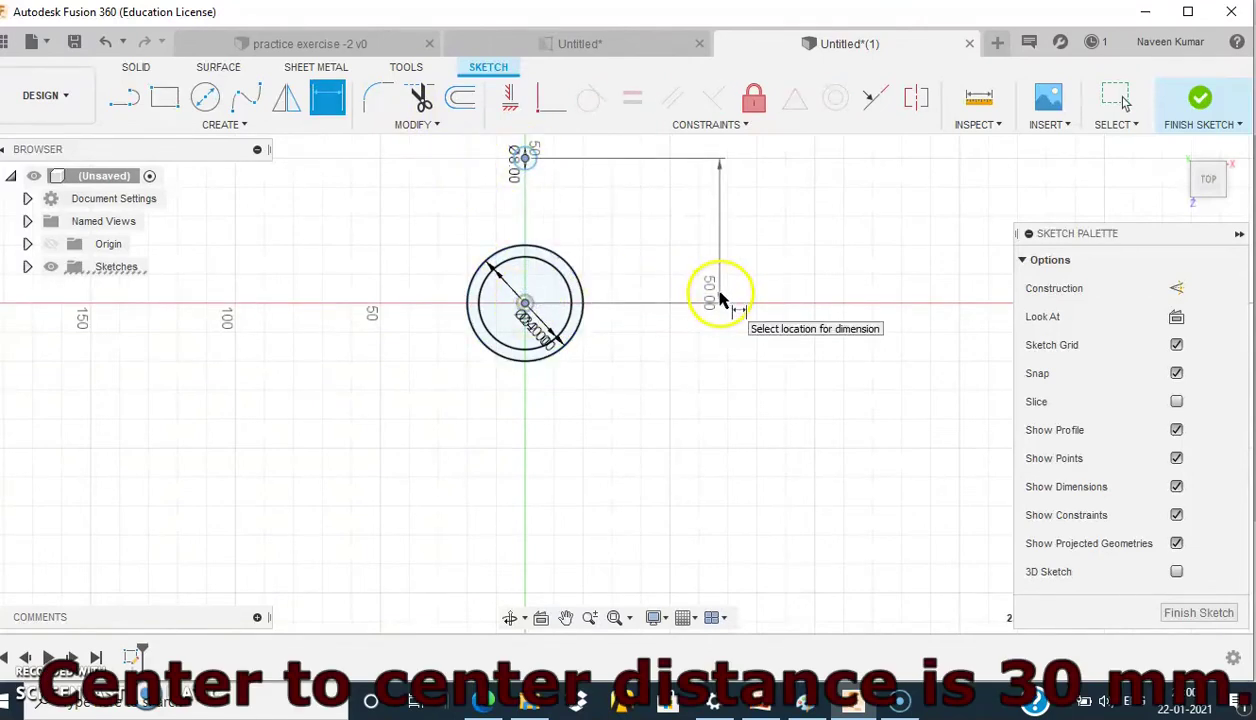
left_click(720, 298)
type("30")
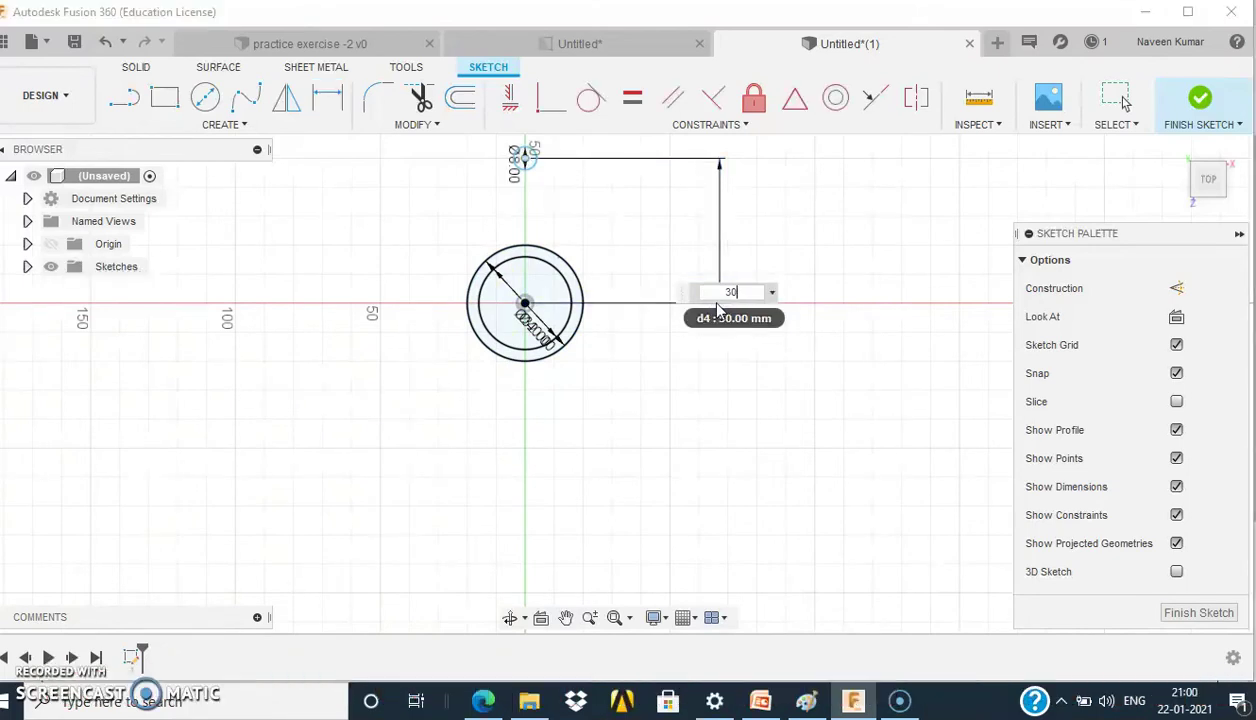
key("Return")
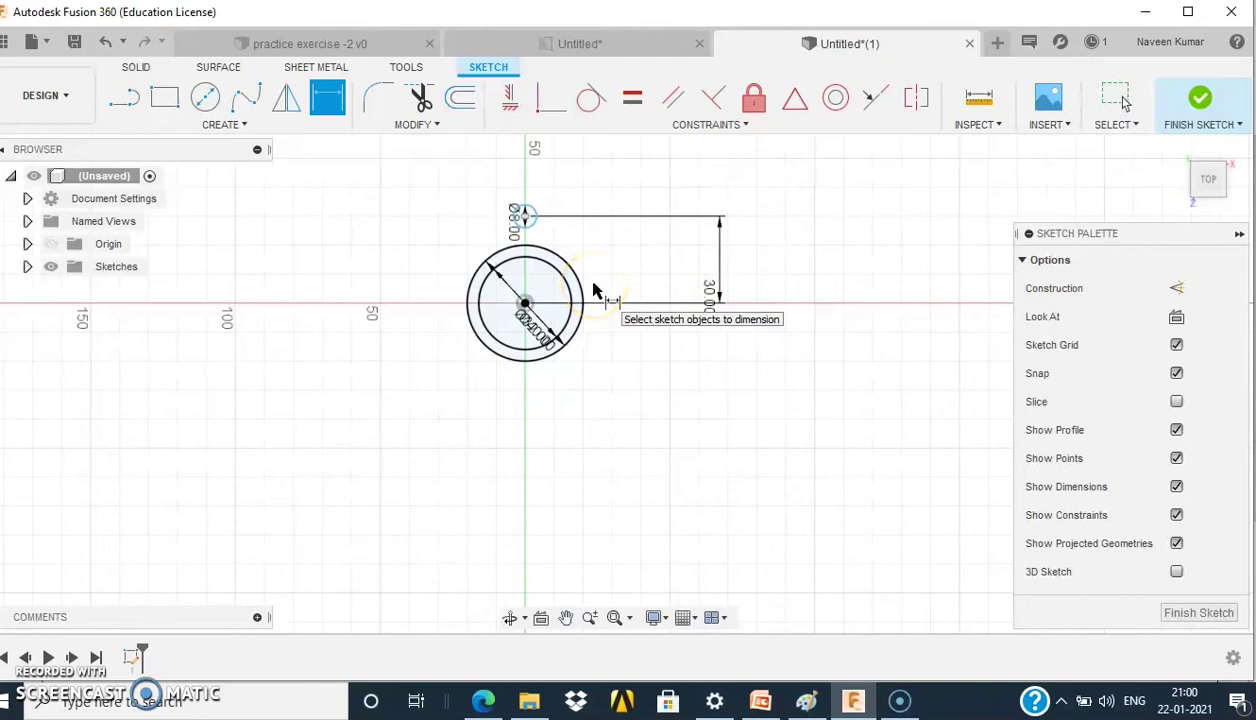
left_click(563, 258)
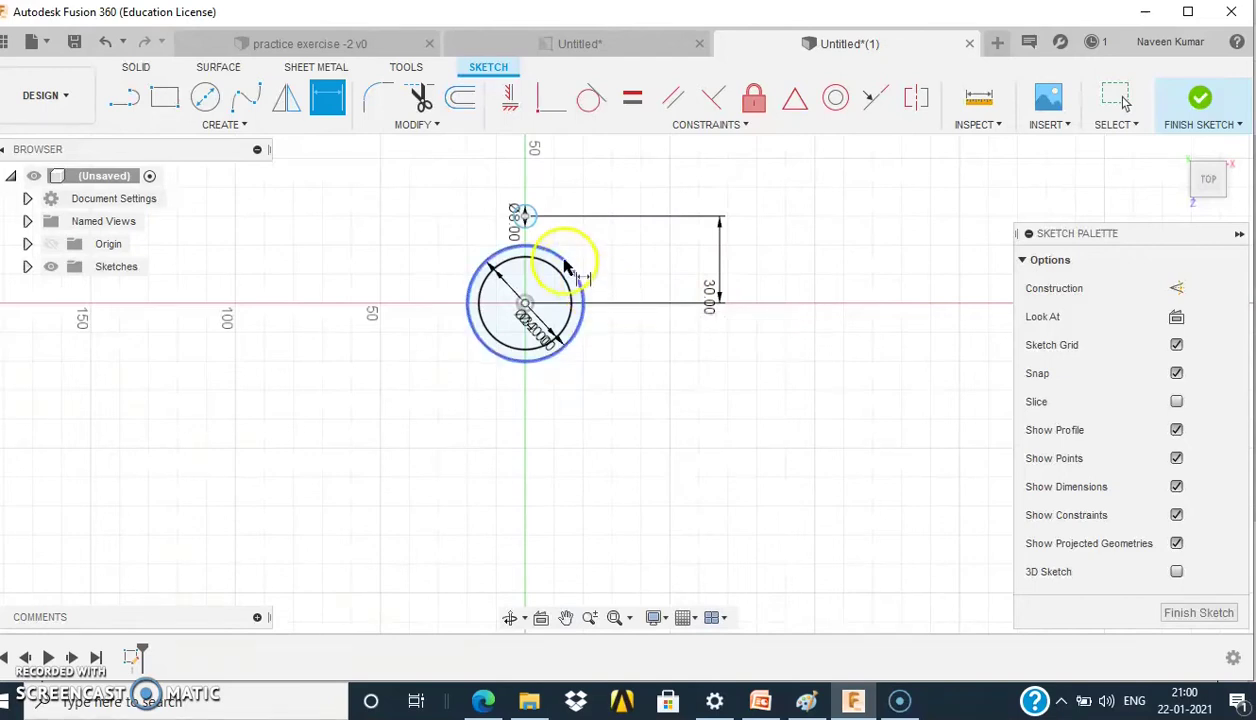
key("Escape")
left_click(360, 170)
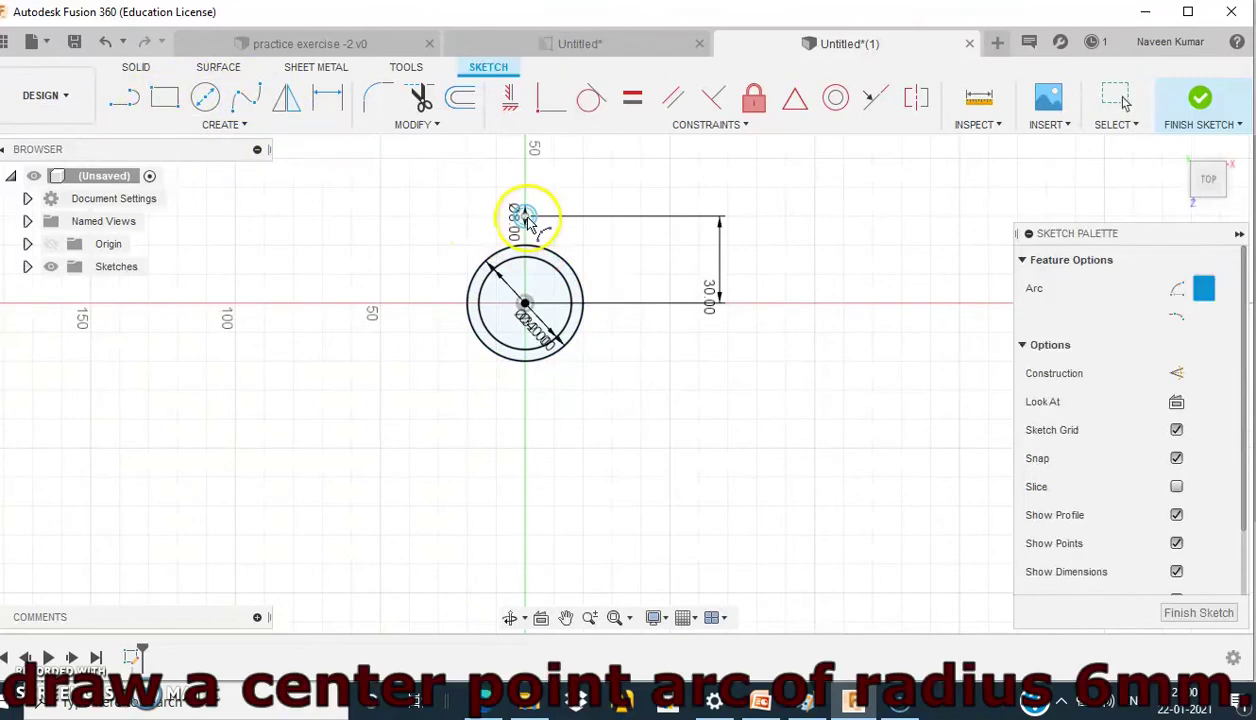
- Draw a 6 mm radius centre-point arc over the top of the 8 mm circle, centred on it
left_click(240, 125)
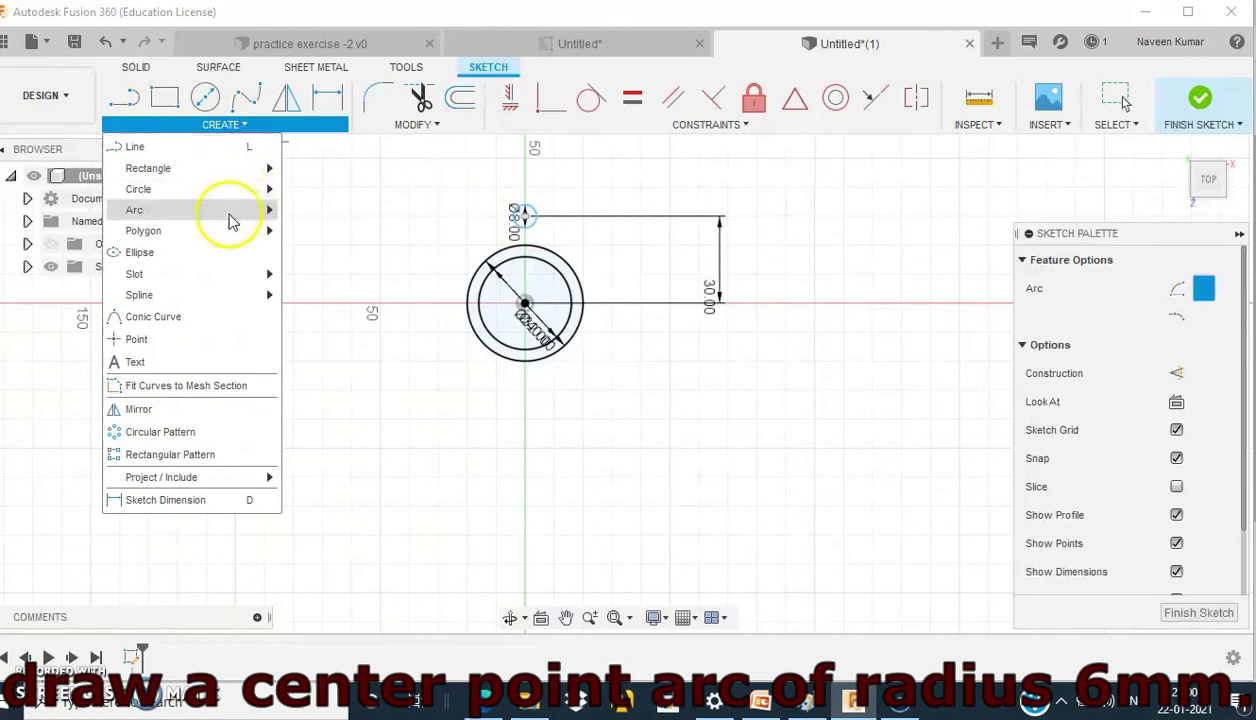
mouse_move(190, 210)
left_click(310, 236)
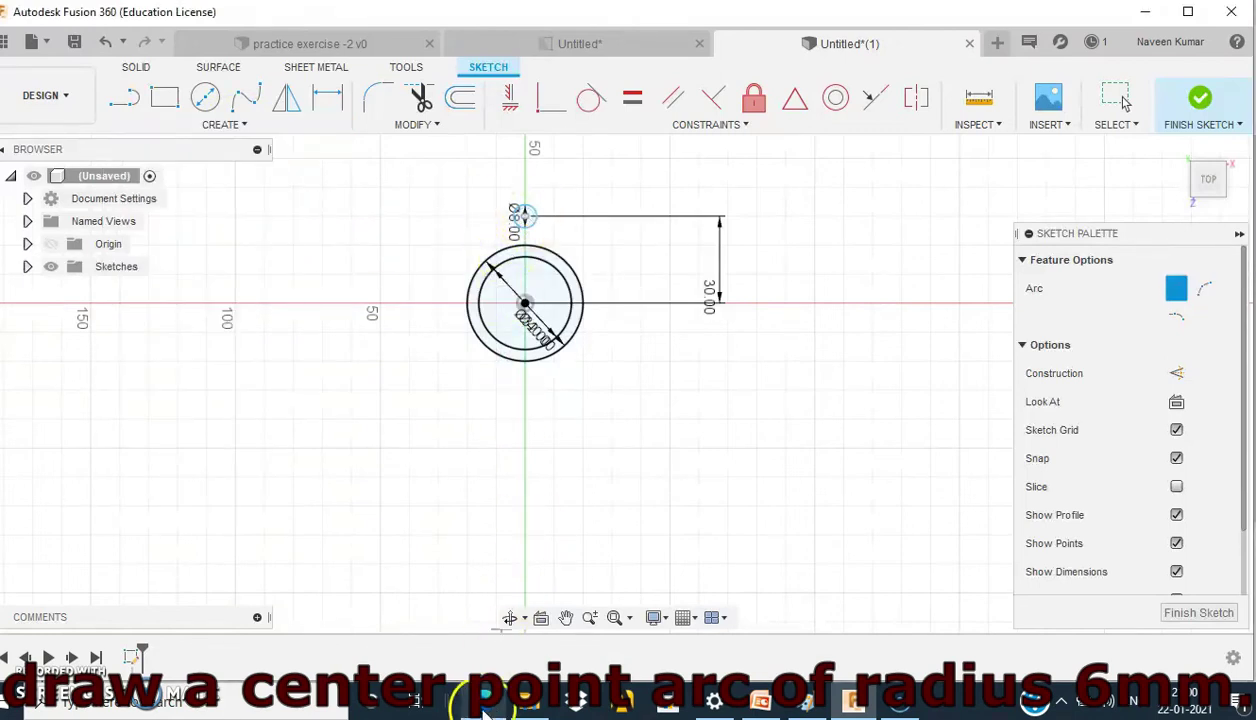
left_click(485, 697)
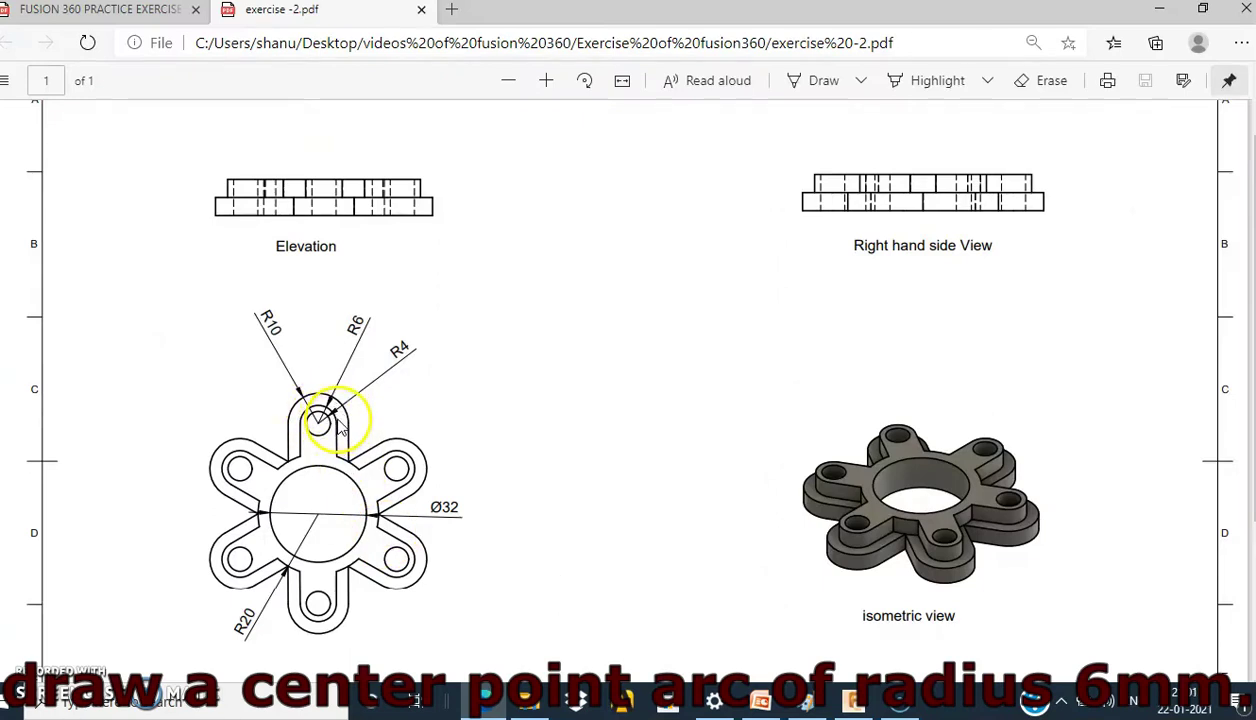
left_click(852, 703)
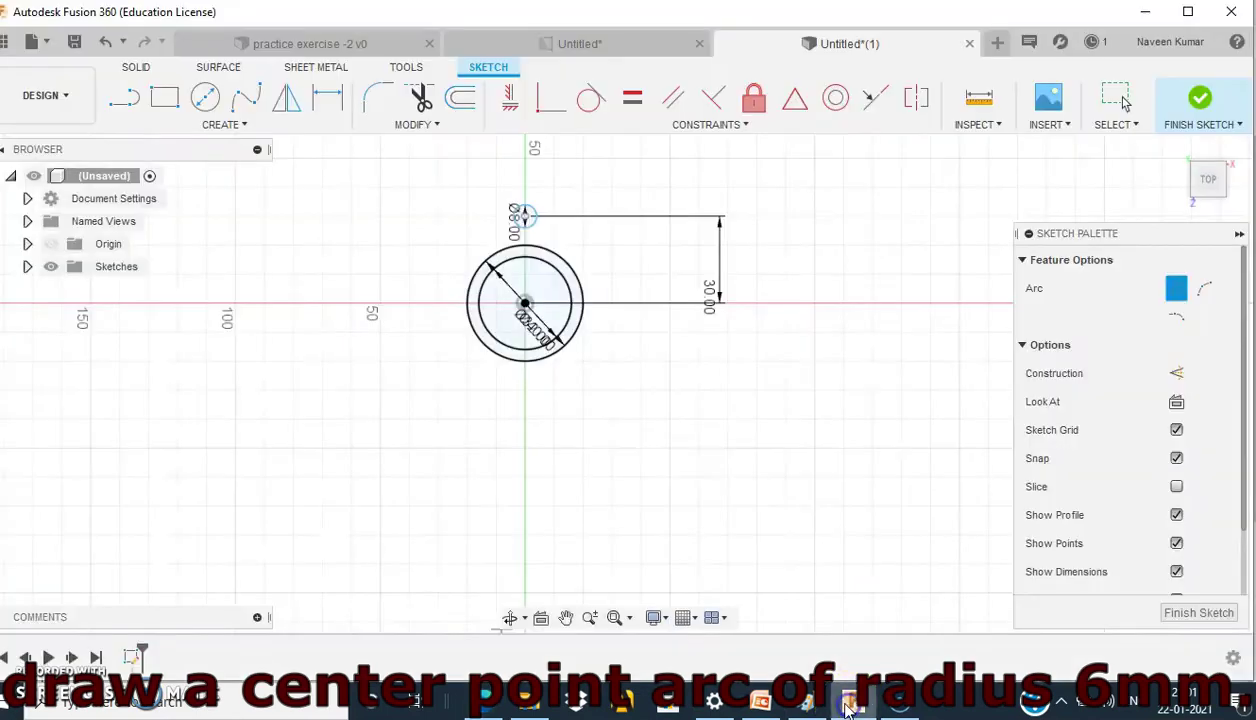
left_click(523, 217)
type("6")
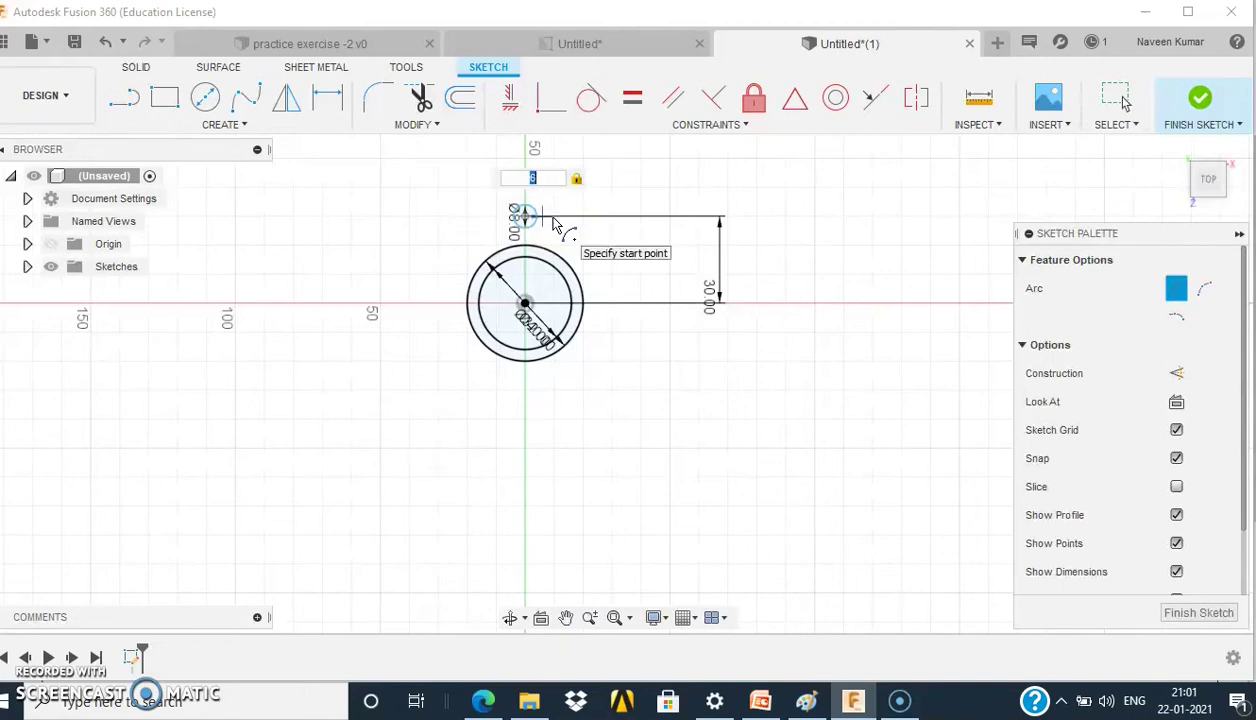
key("Return")
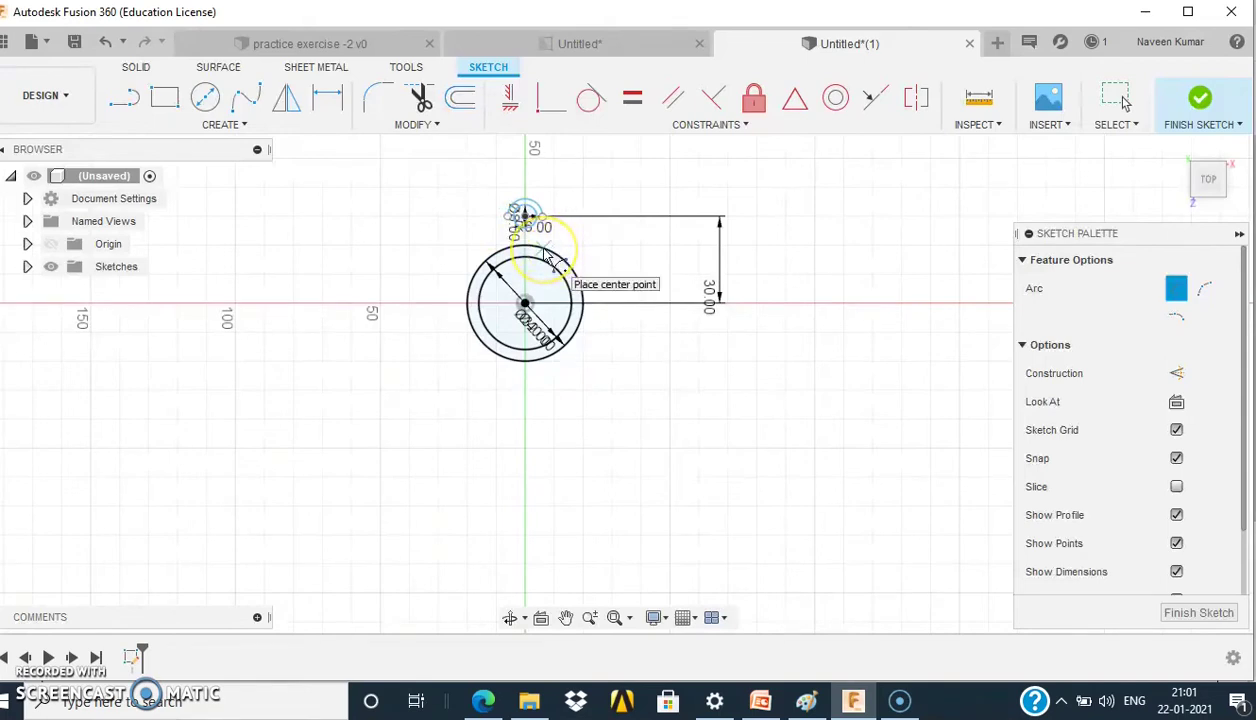
key("Escape")
scroll(510, 237, "up", 2)
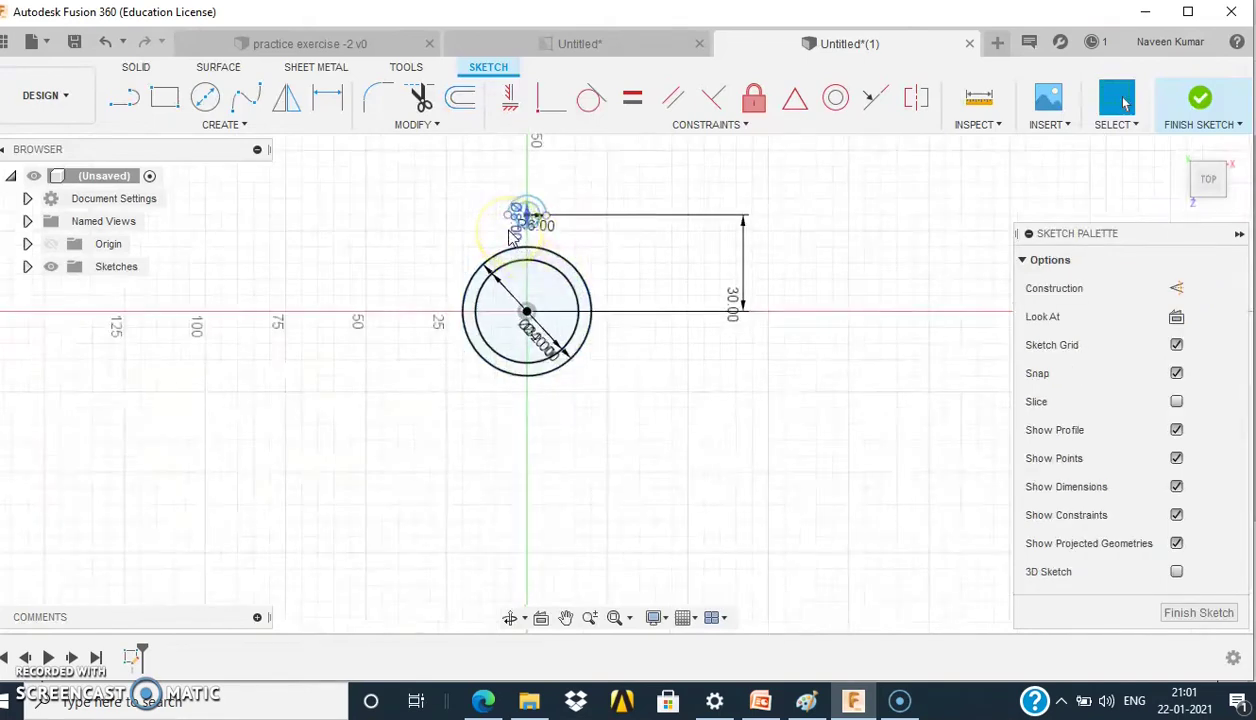
scroll(510, 237, "up", 2)
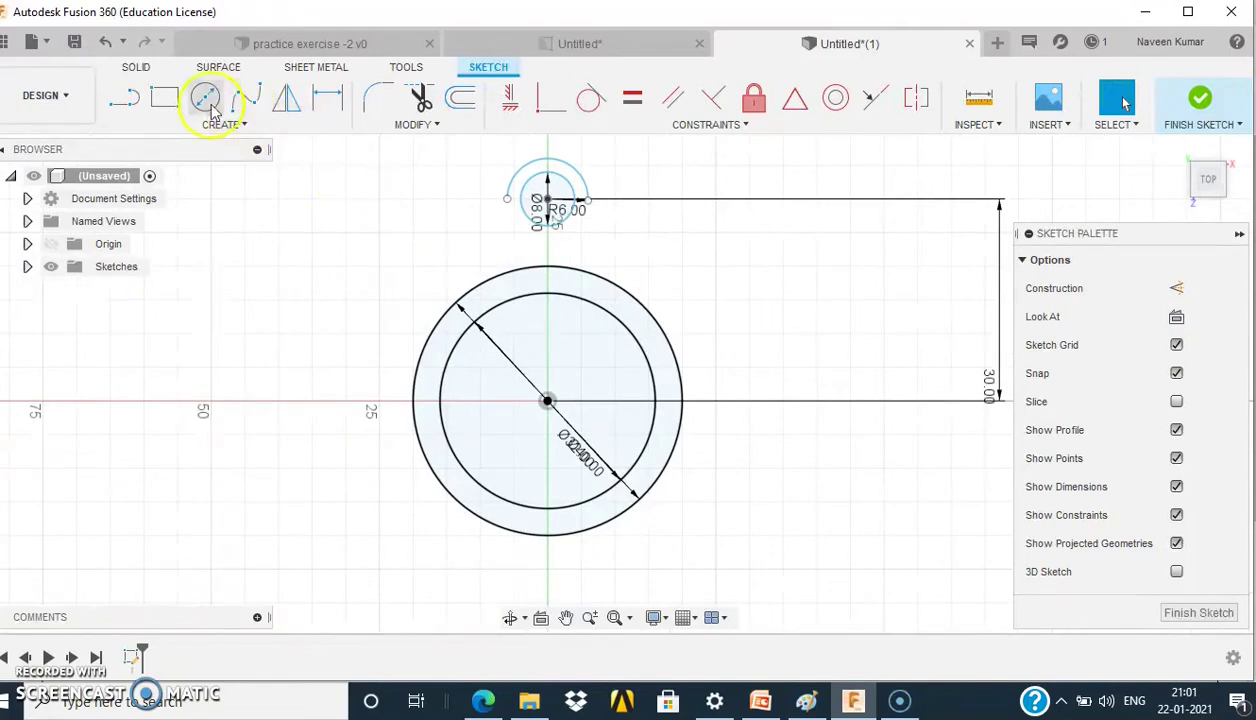
left_click(135, 103)
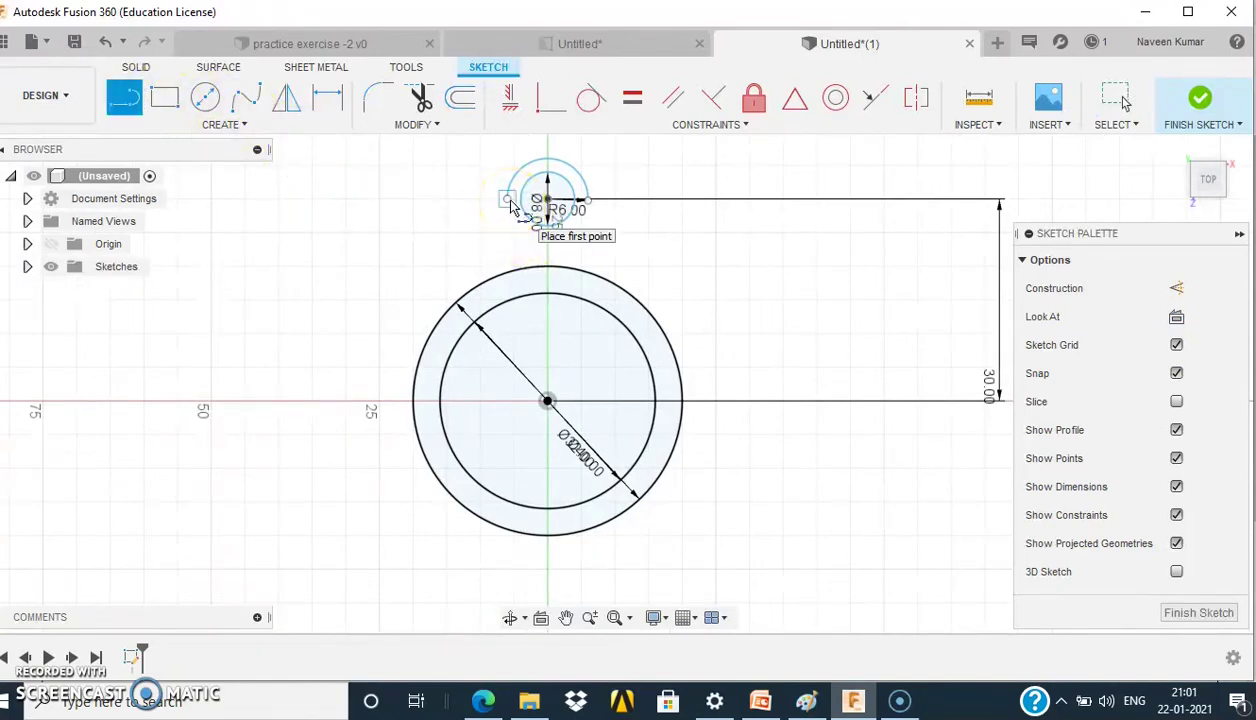
- Draw two vertical lines from the R6 arc ends down to the 40 mm circle
left_click_drag(507, 201, 508, 290)
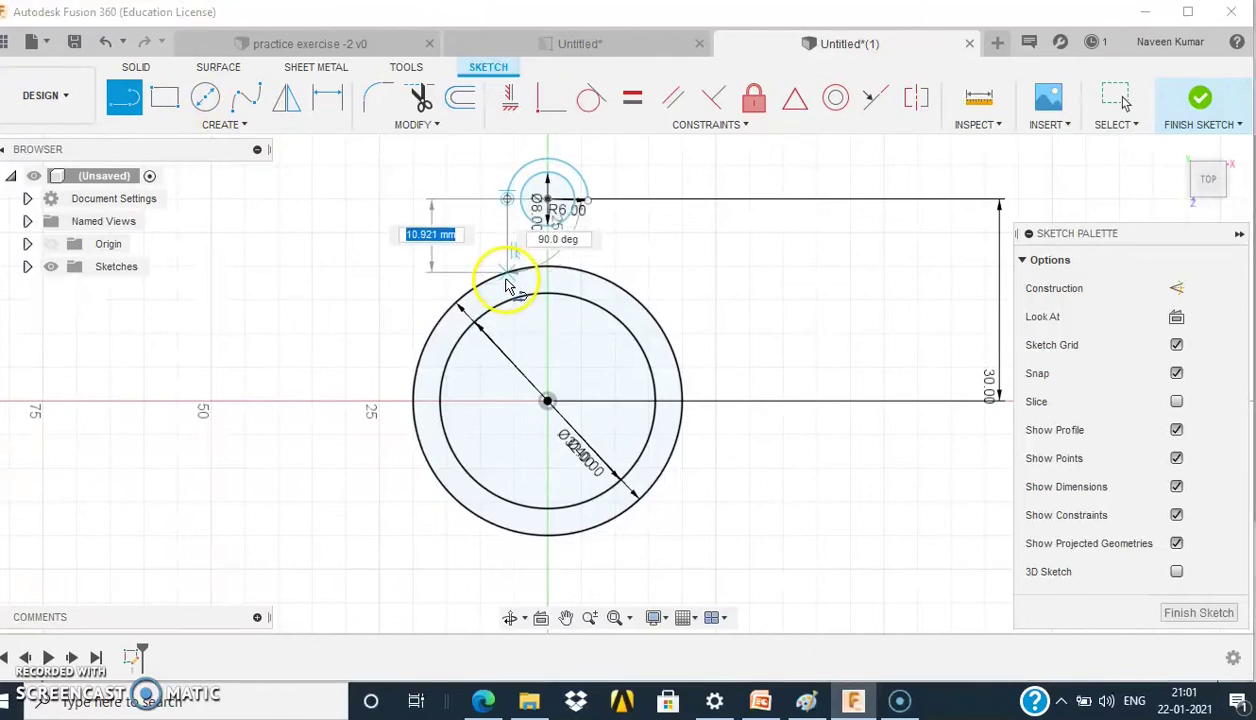
left_click(550, 258)
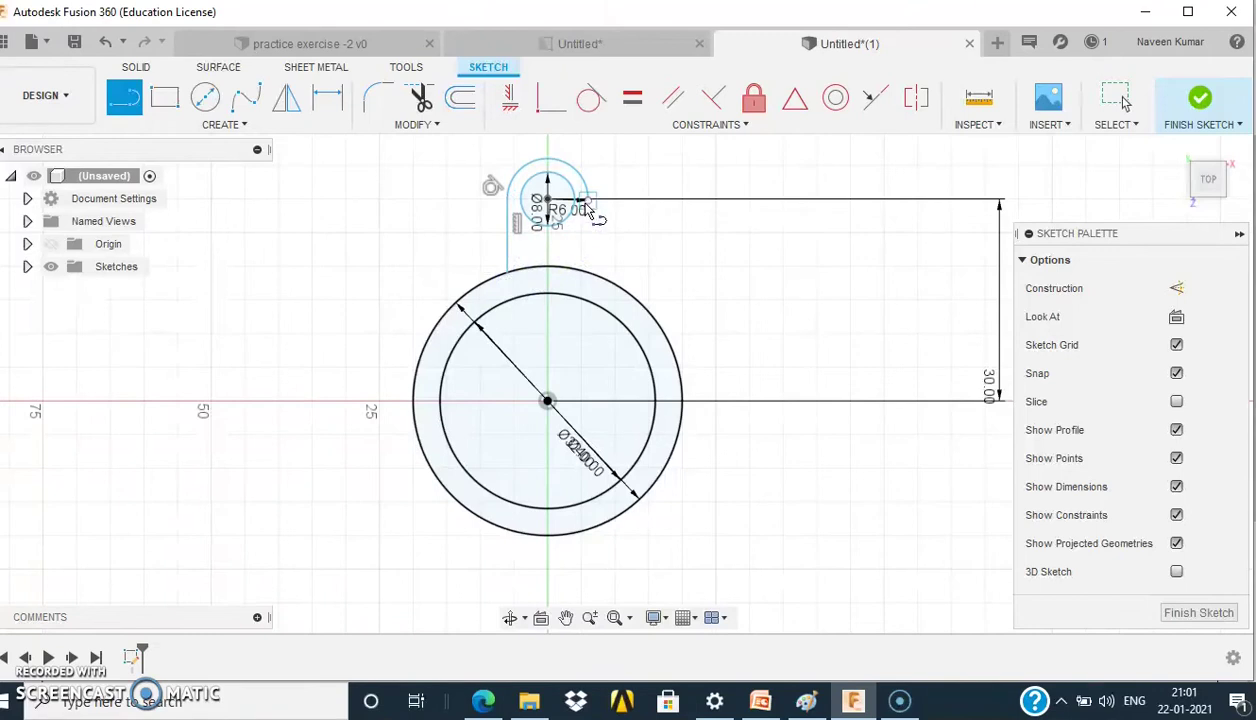
left_click(587, 201)
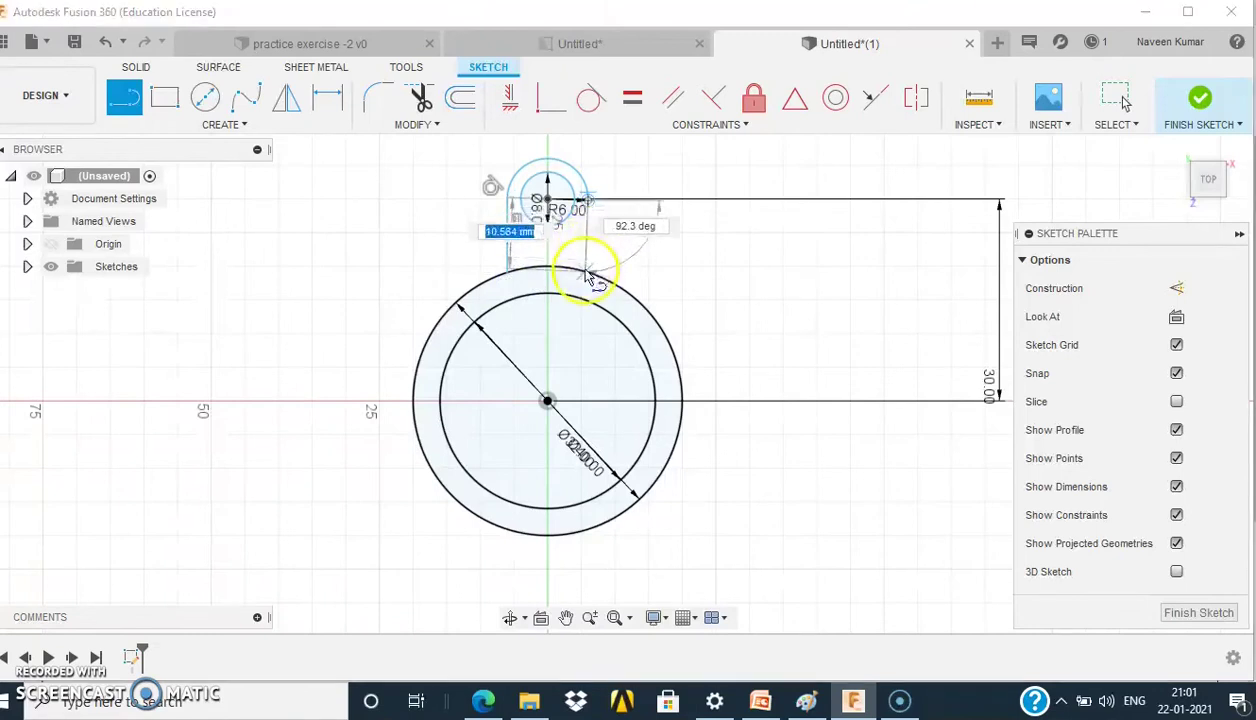
left_click(587, 272)
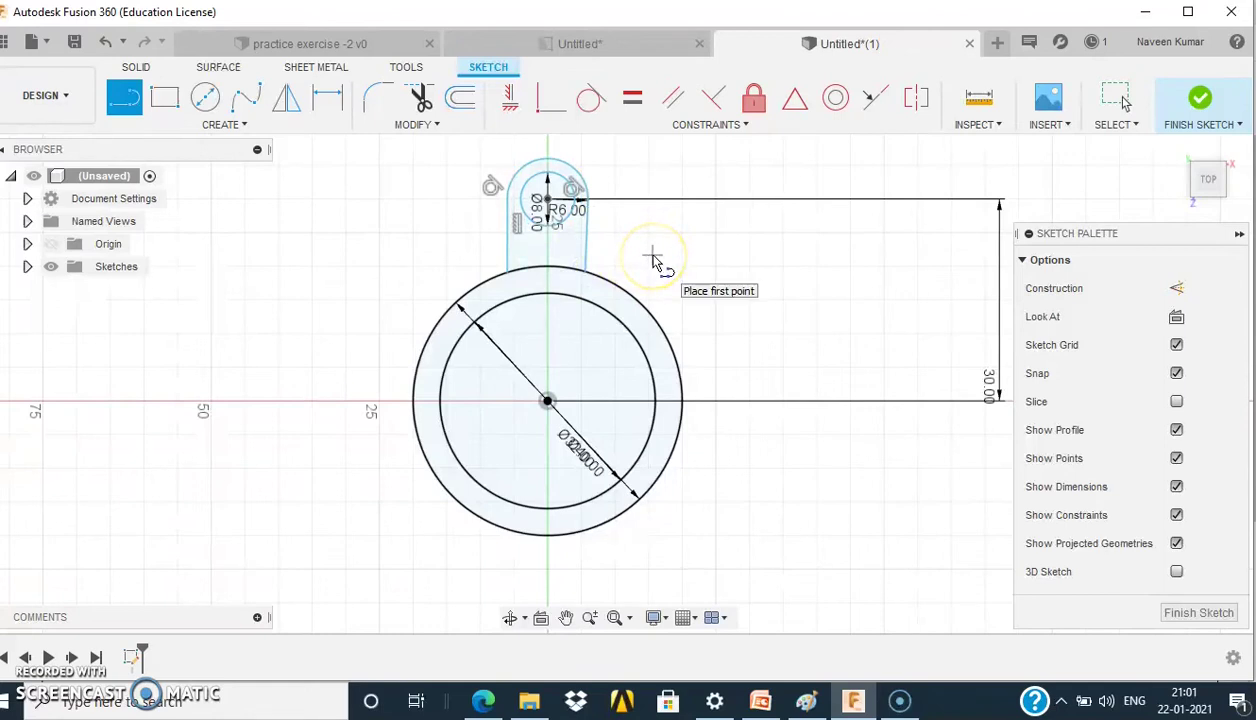
key("Escape")
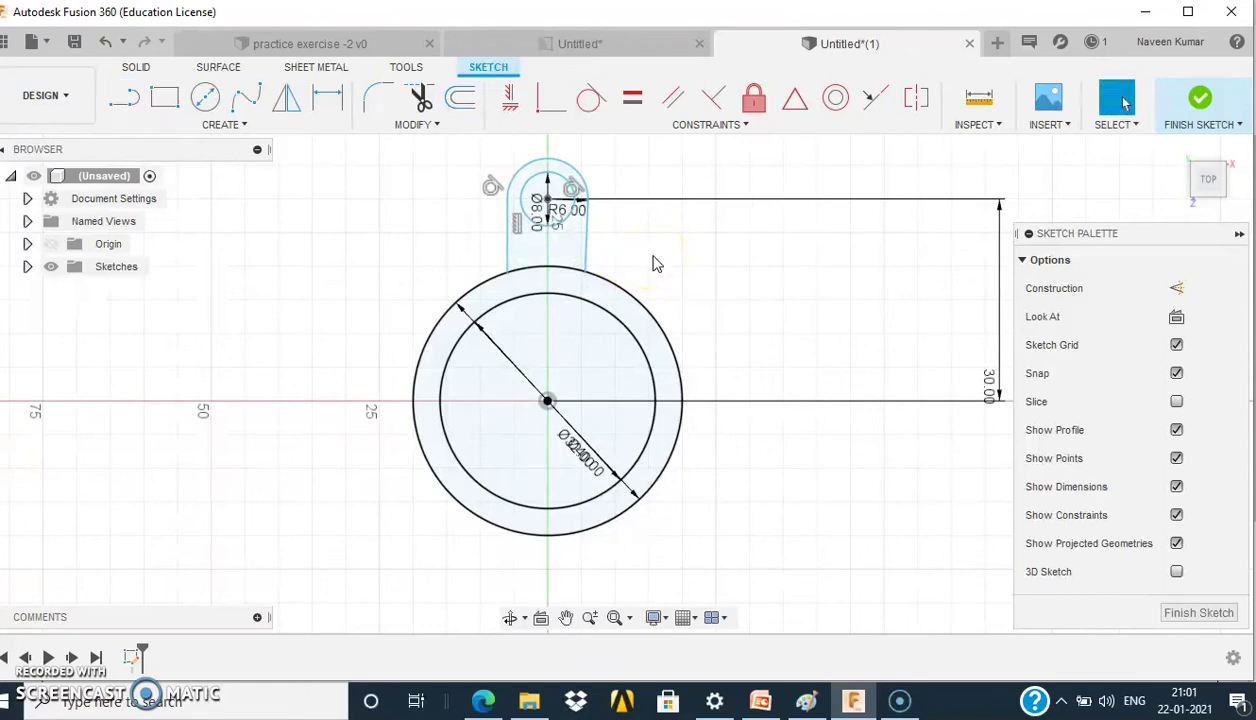
- Try a 10 mm radius centre-point arc around the small hole, then abandon it unfinished
left_click(243, 126)
mouse_move(160, 210)
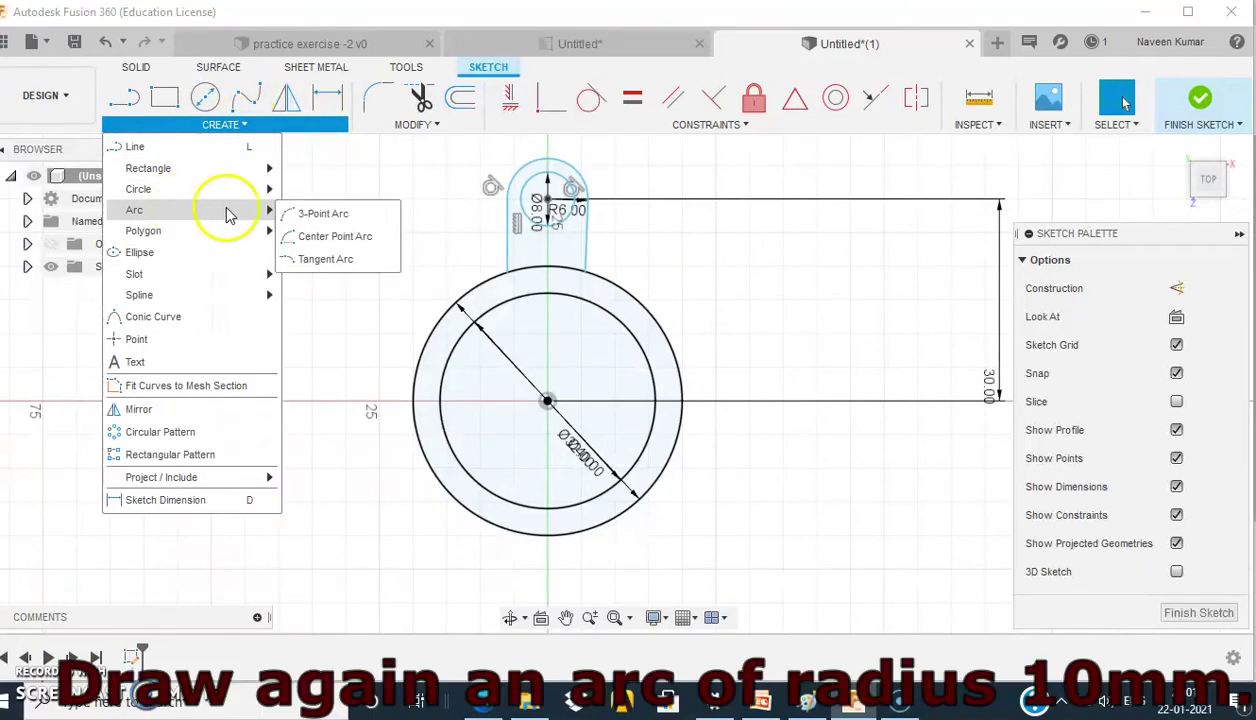
left_click(294, 234)
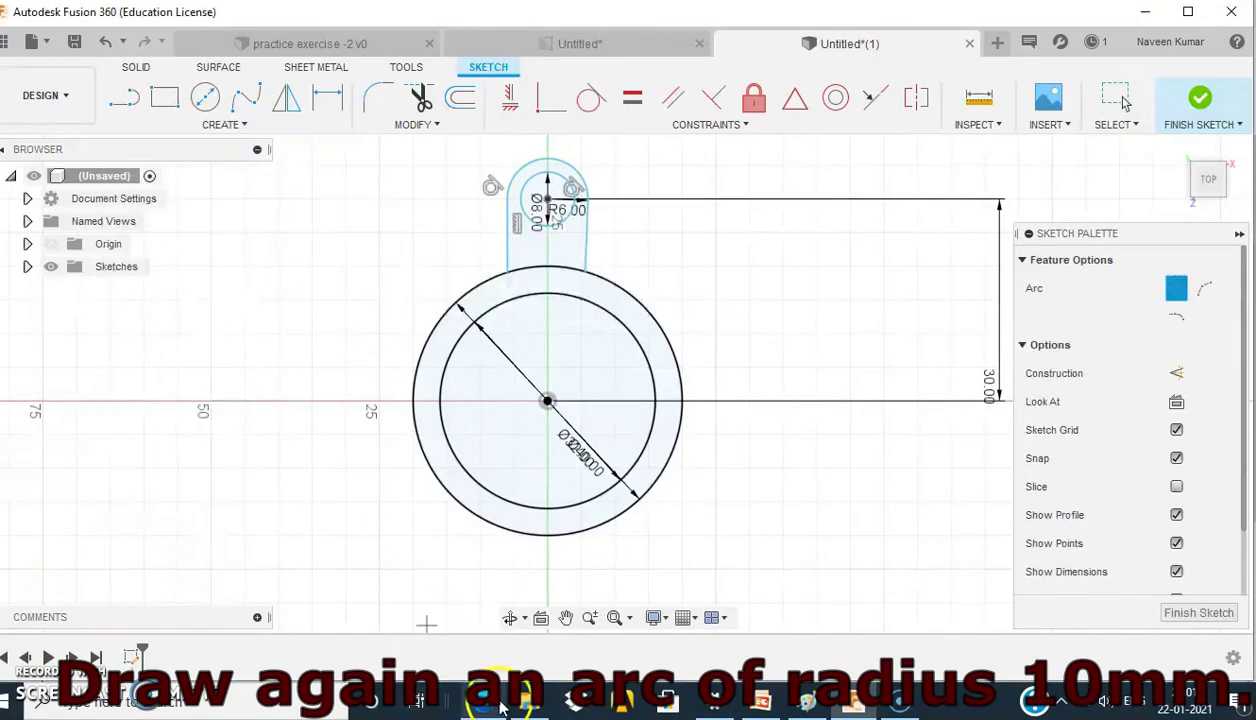
left_click(483, 700)
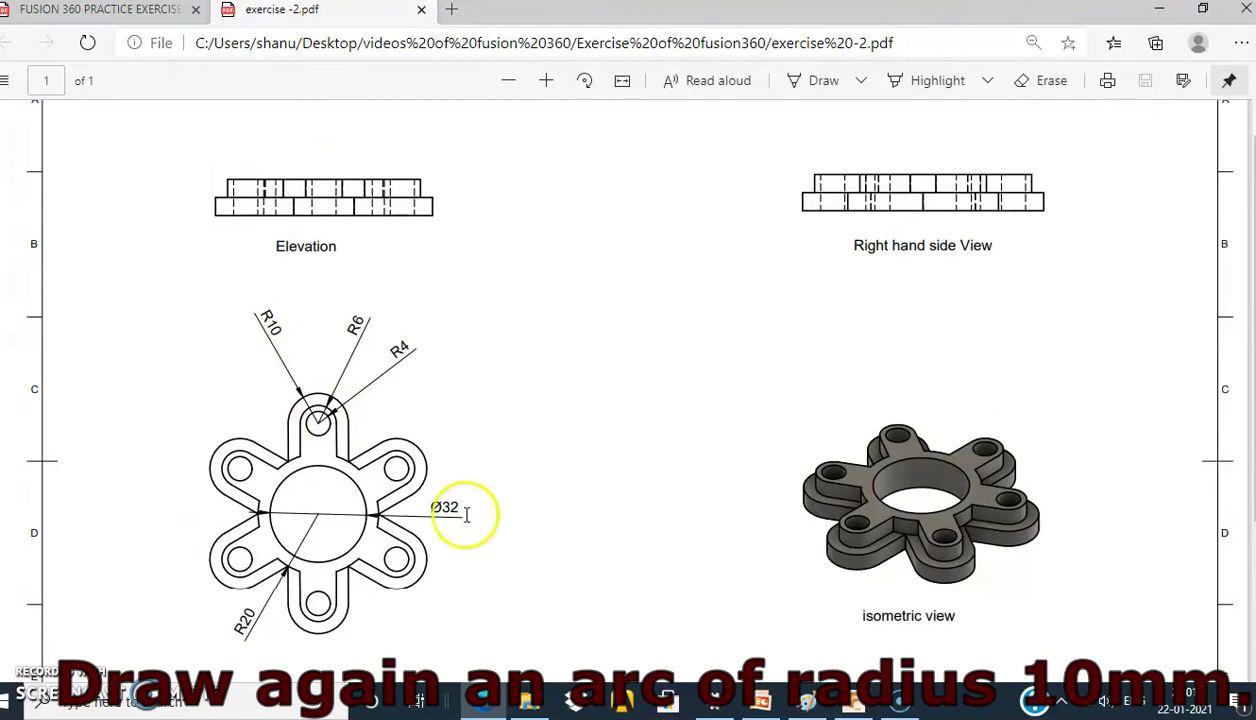
left_click(853, 705)
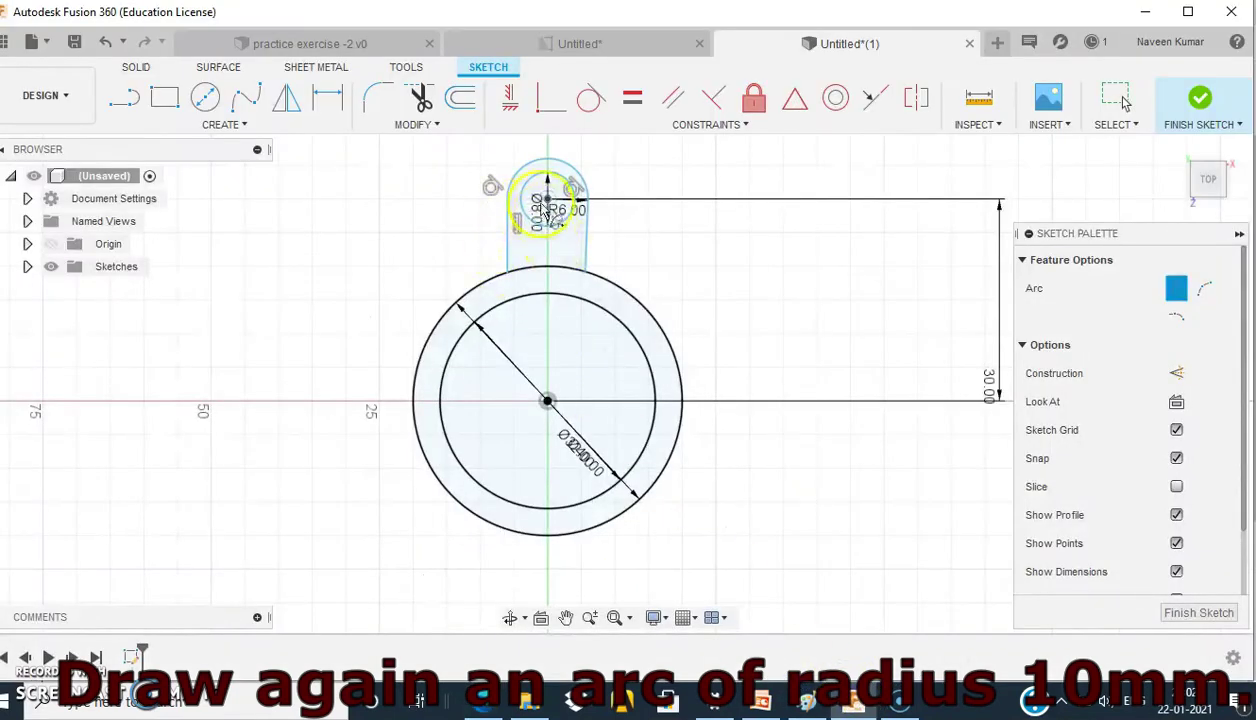
left_click(547, 200)
type("10")
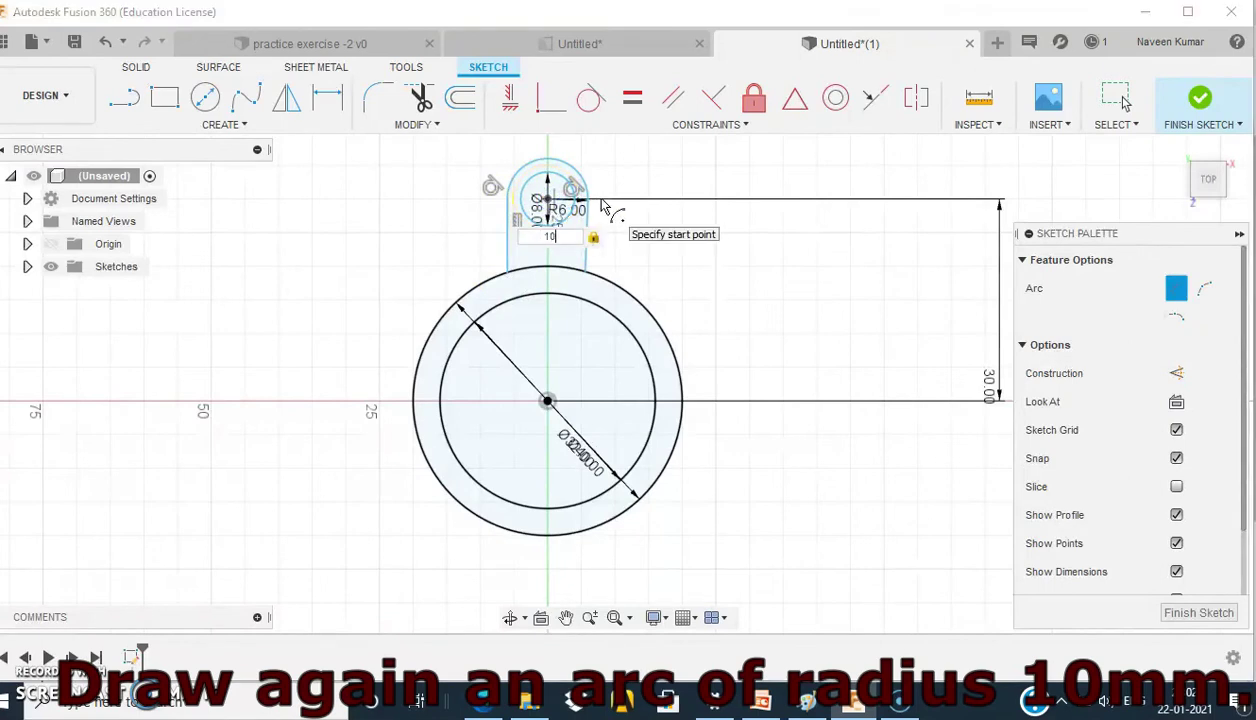
key("Tab")
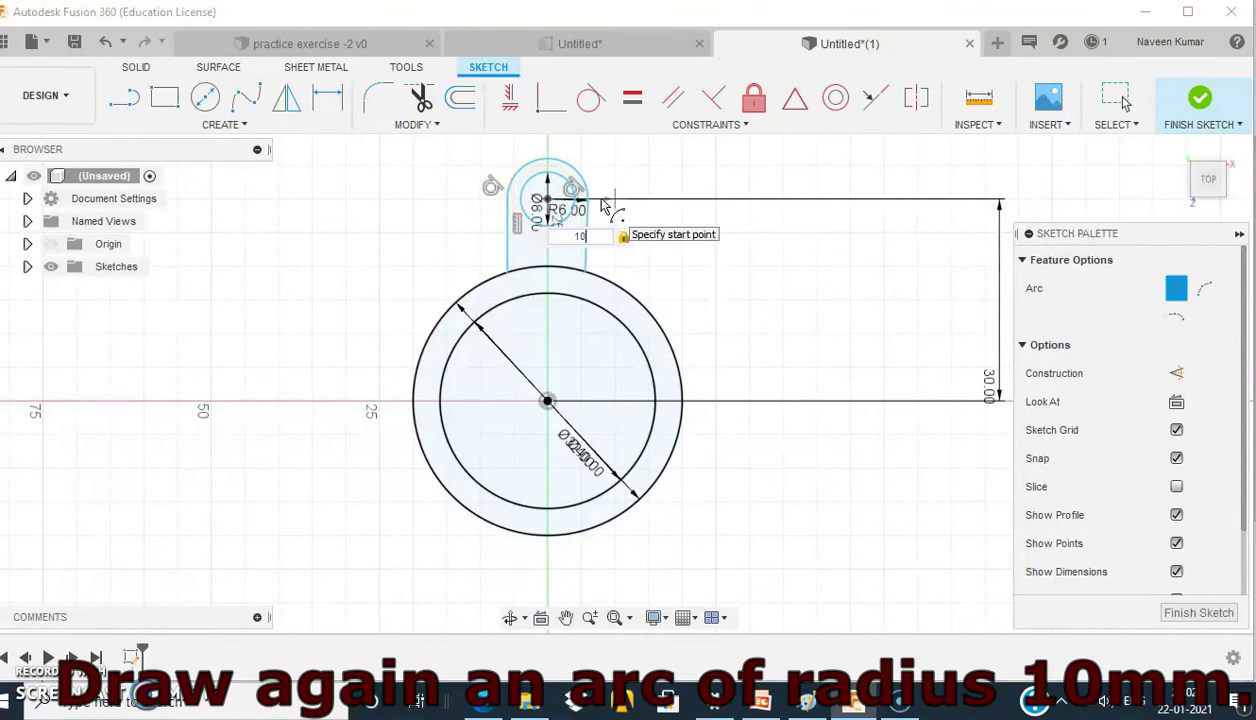
left_click(604, 205)
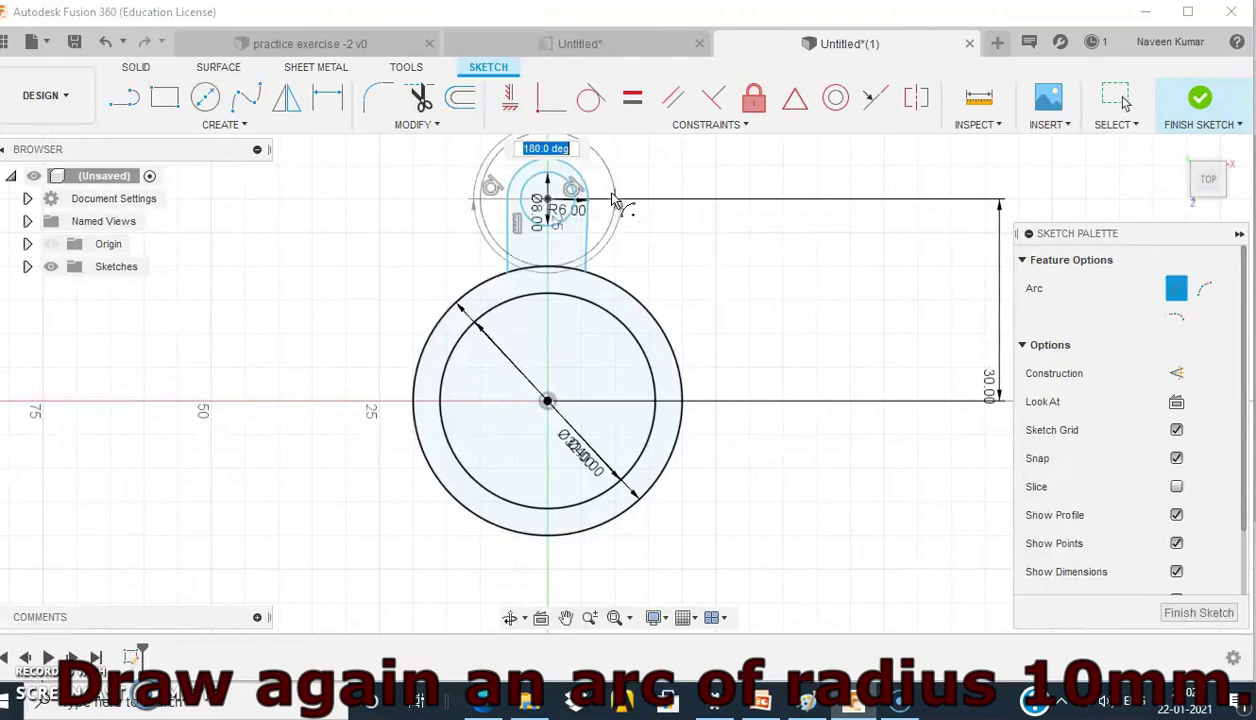
left_click(619, 206)
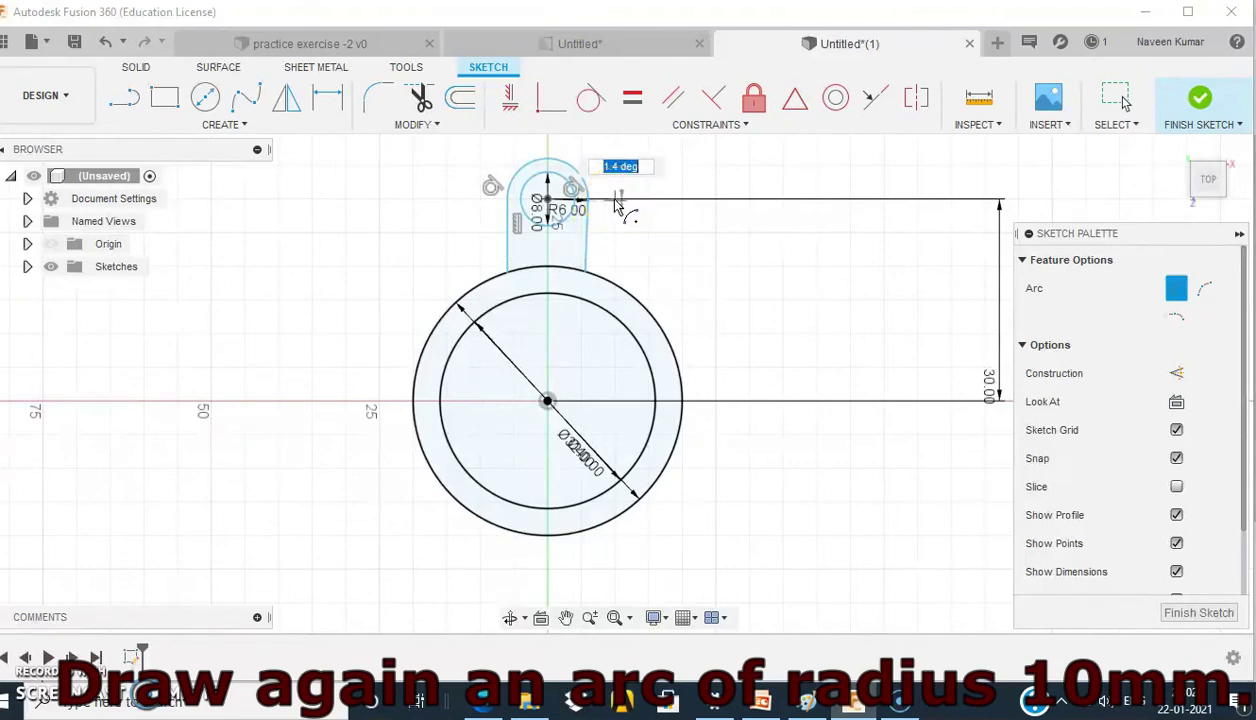
left_click(604, 204)
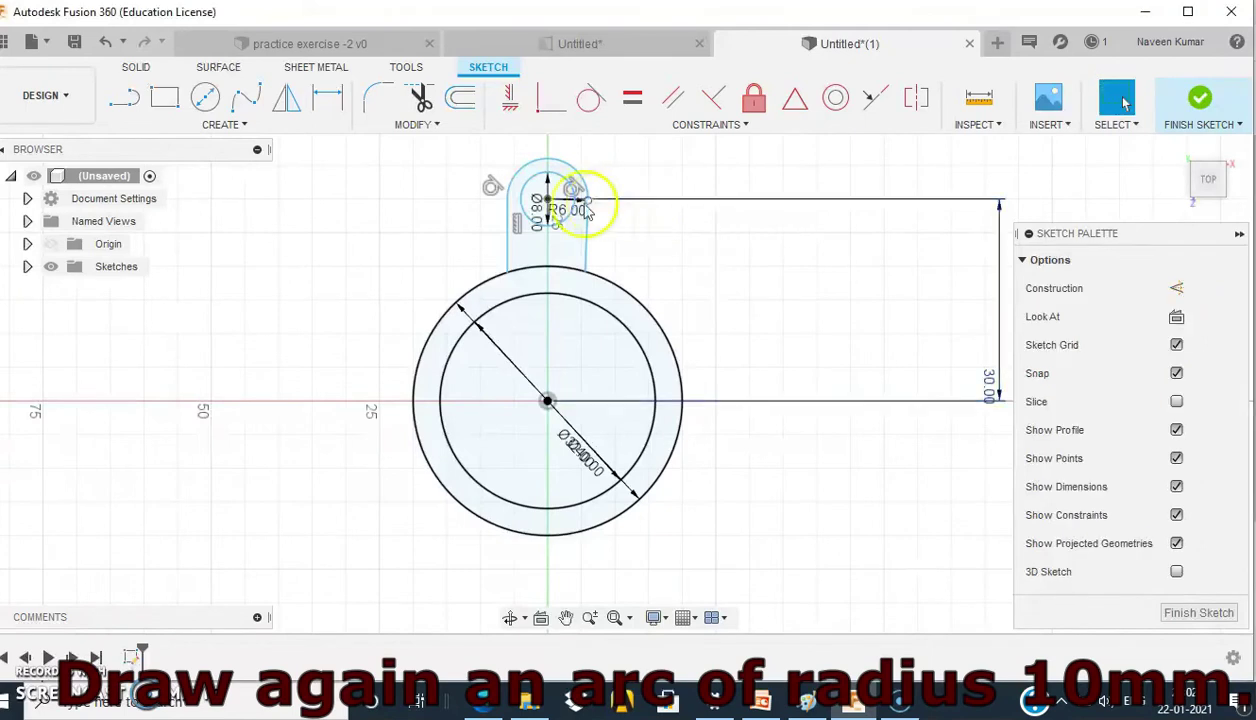
left_click(240, 128)
mouse_move(134, 210)
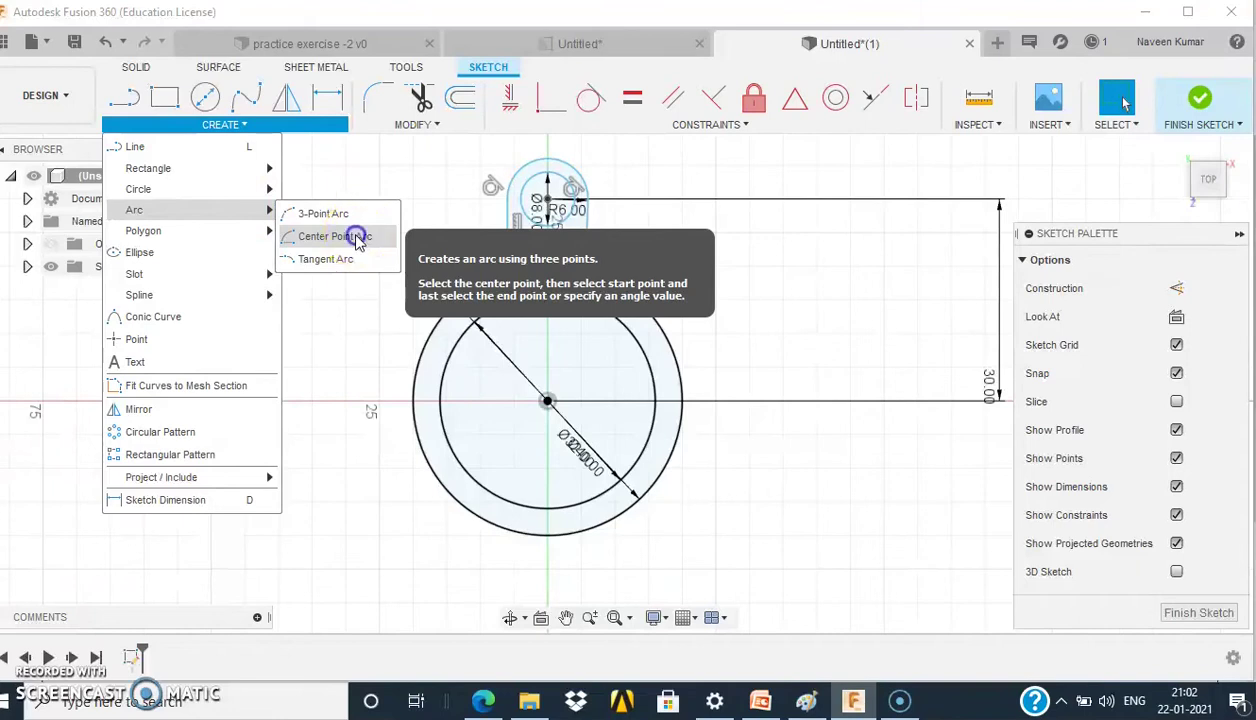
- Draw a 10 mm radius arc centred on the hole, sweeping about 180° over the lobe top
left_click(358, 243)
left_click(547, 200)
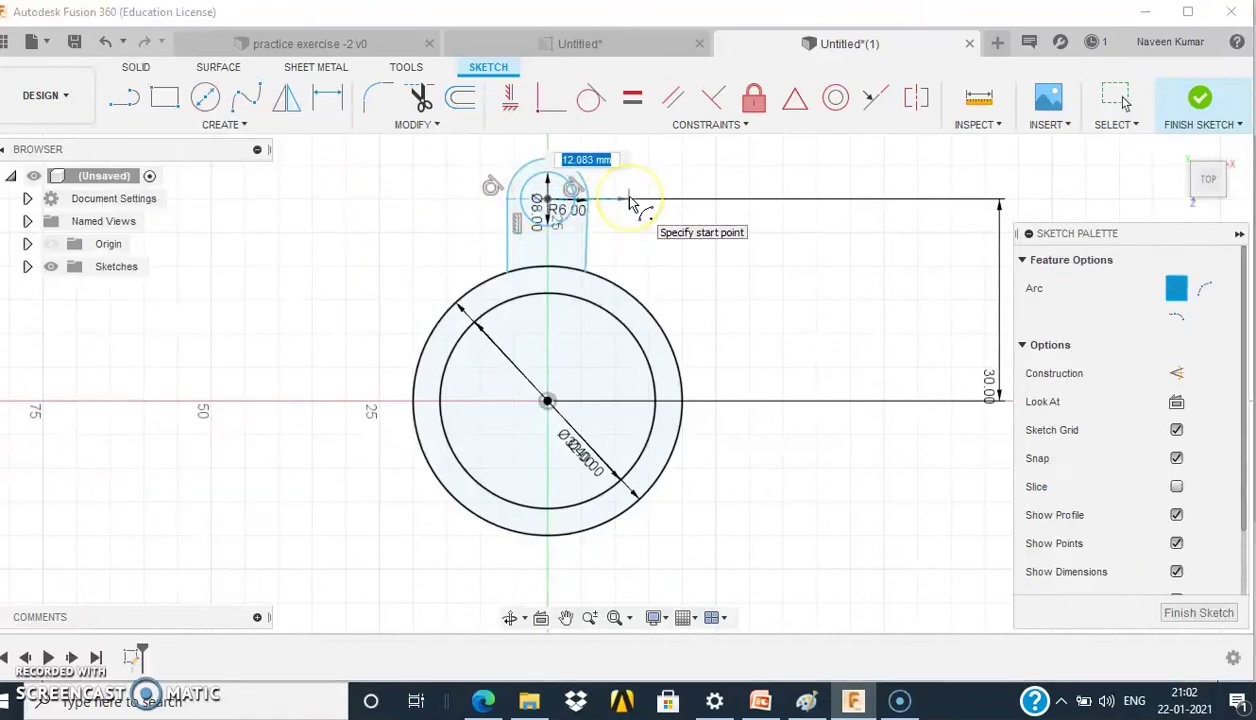
type("1")
type("10")
key("Tab")
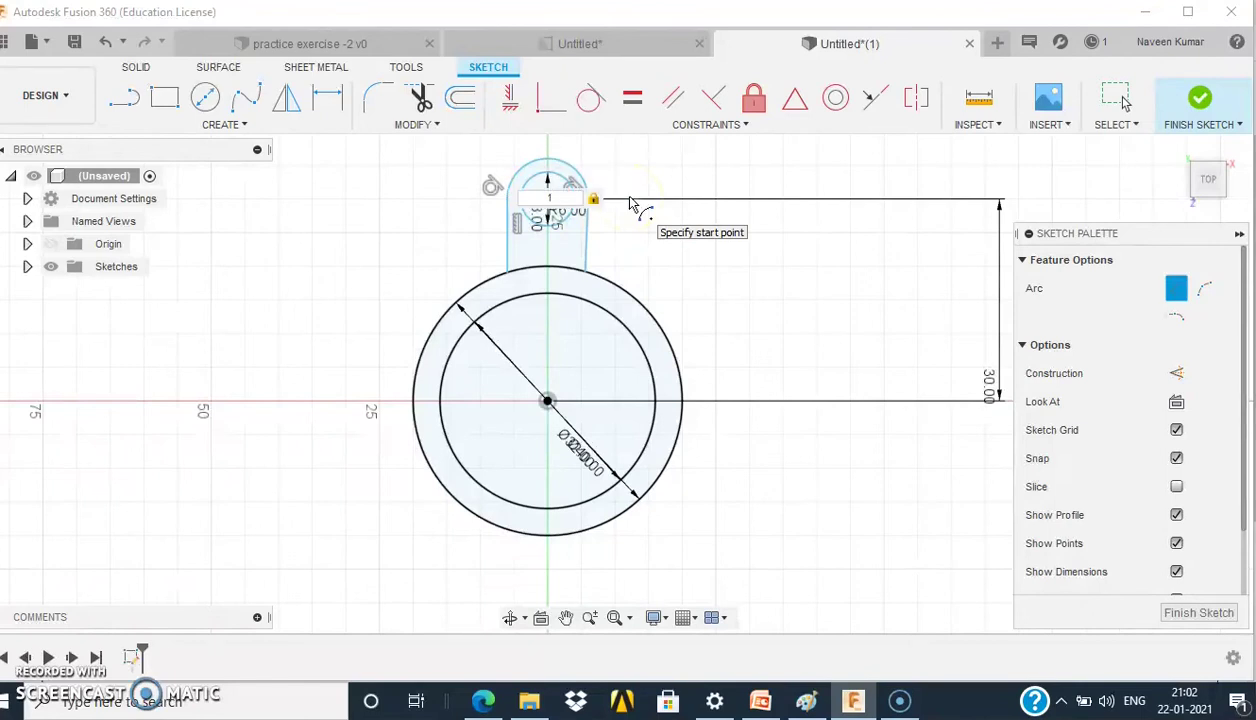
key("Tab")
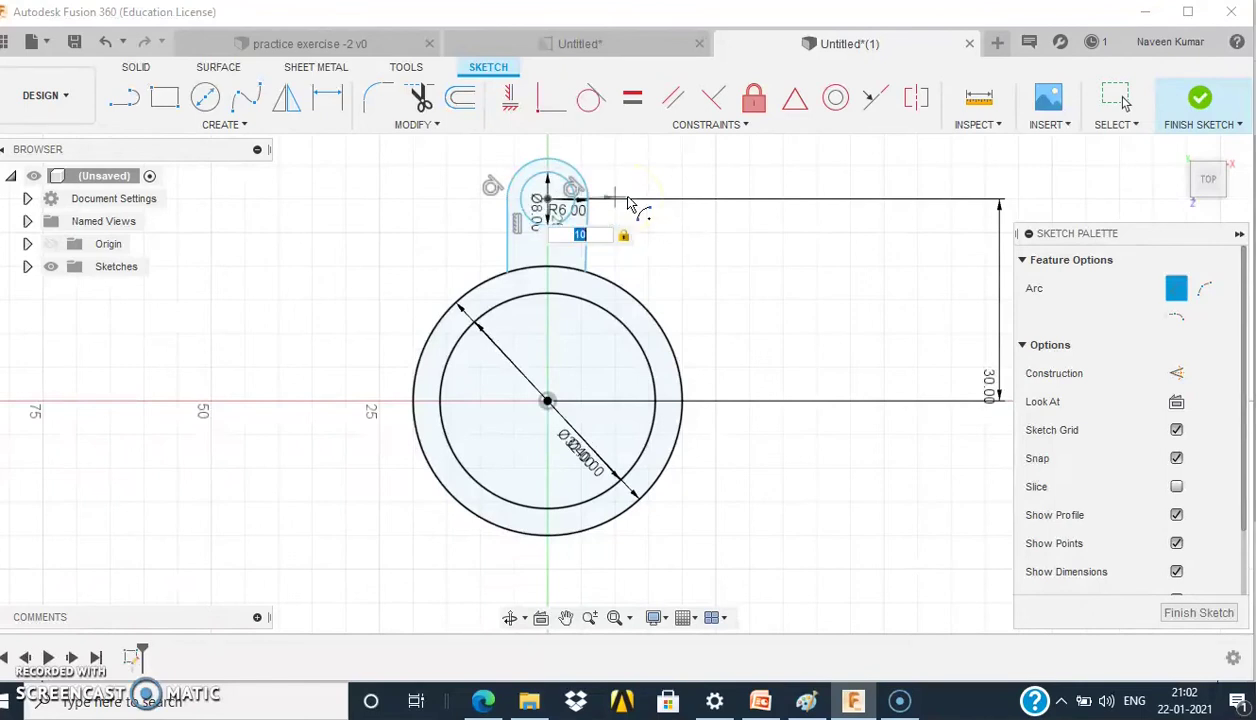
key("Tab")
left_click(620, 201)
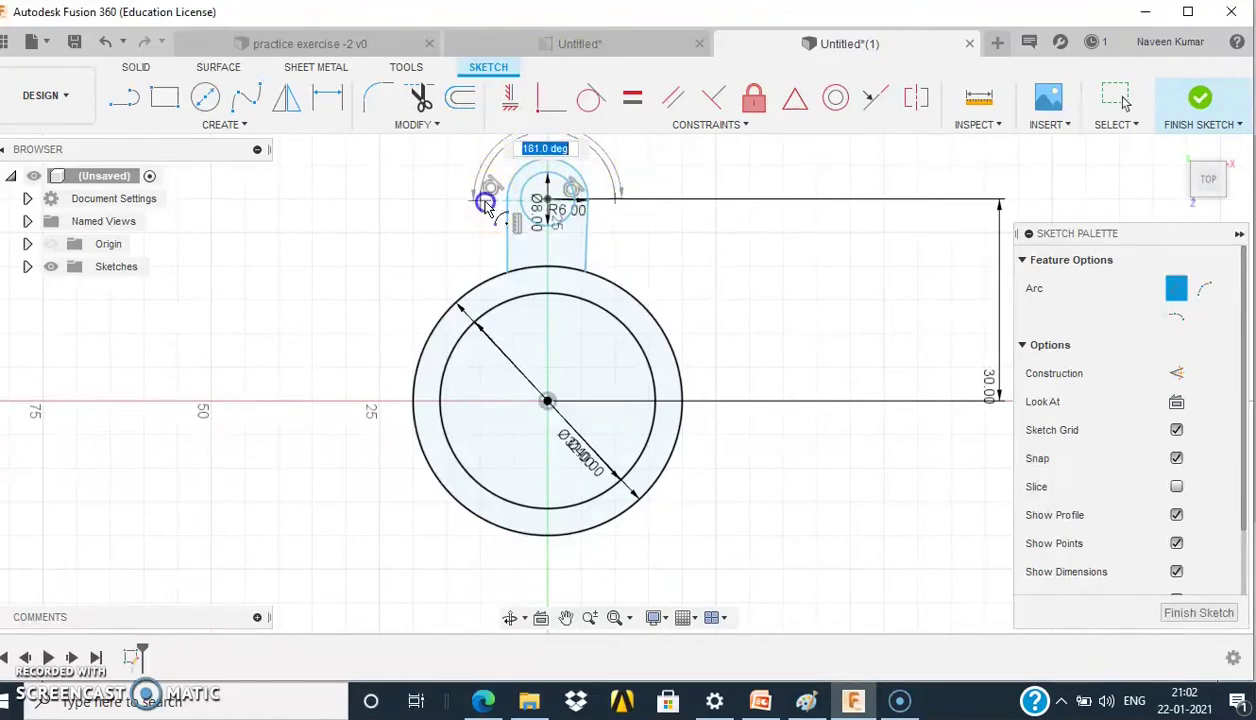
left_click(482, 201)
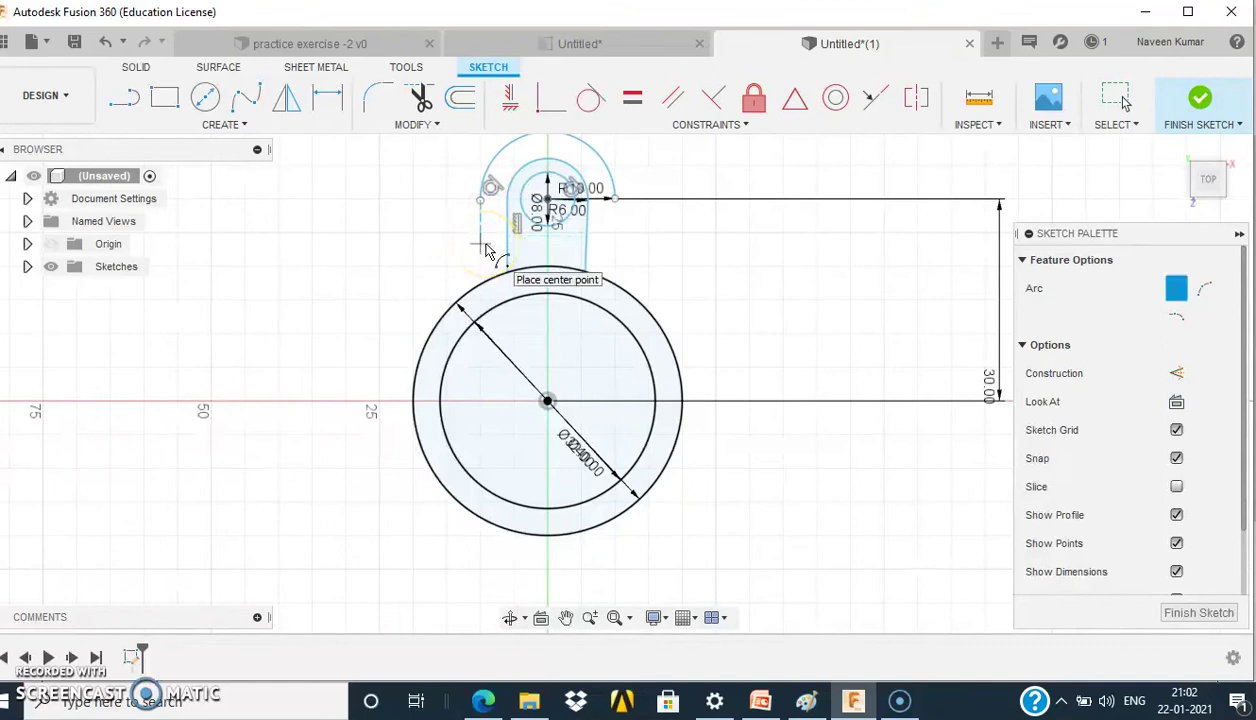
key("Escape")
left_click(123, 97)
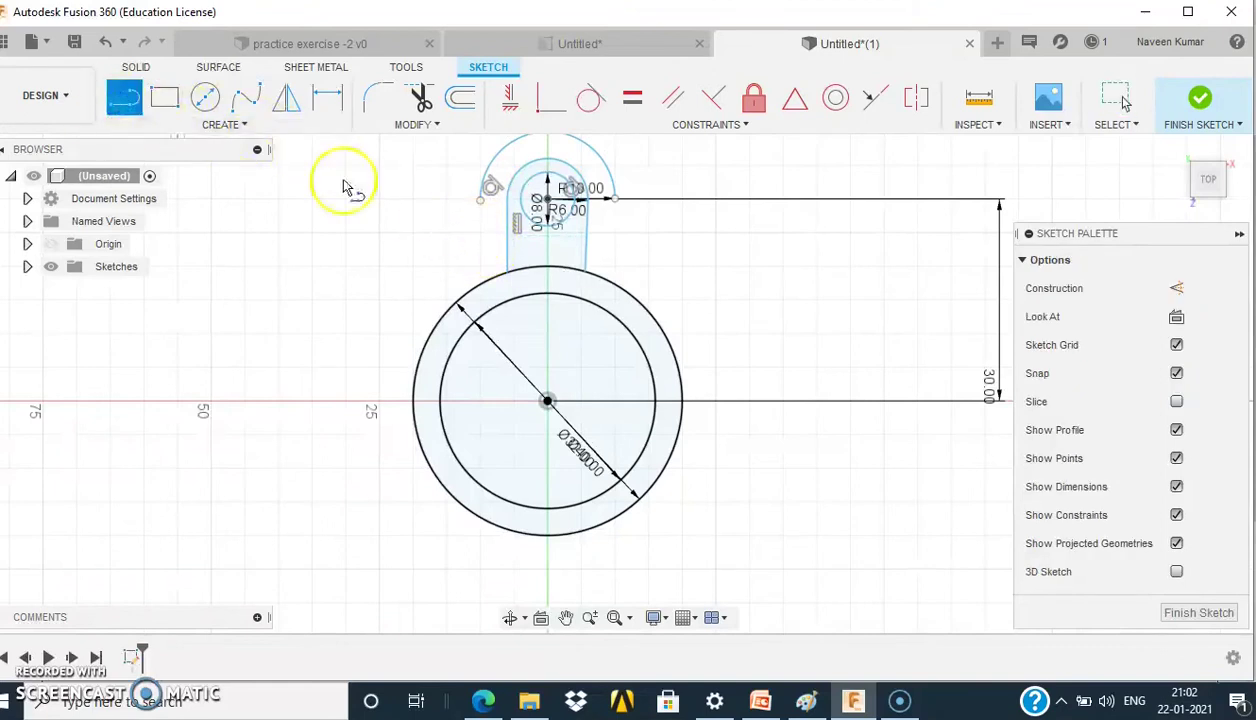
- Draw vertical lines from both ends of the R10 arc down to the 40 mm circle
left_click_drag(479, 201, 477, 293)
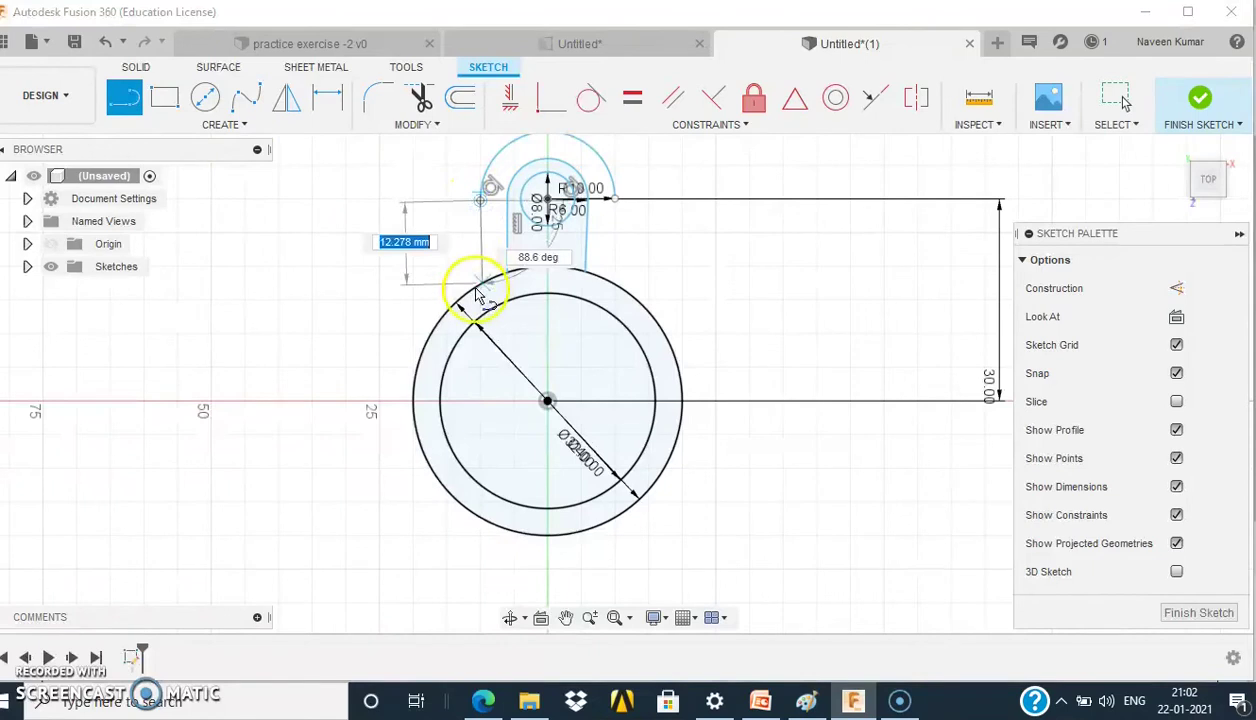
key("Escape")
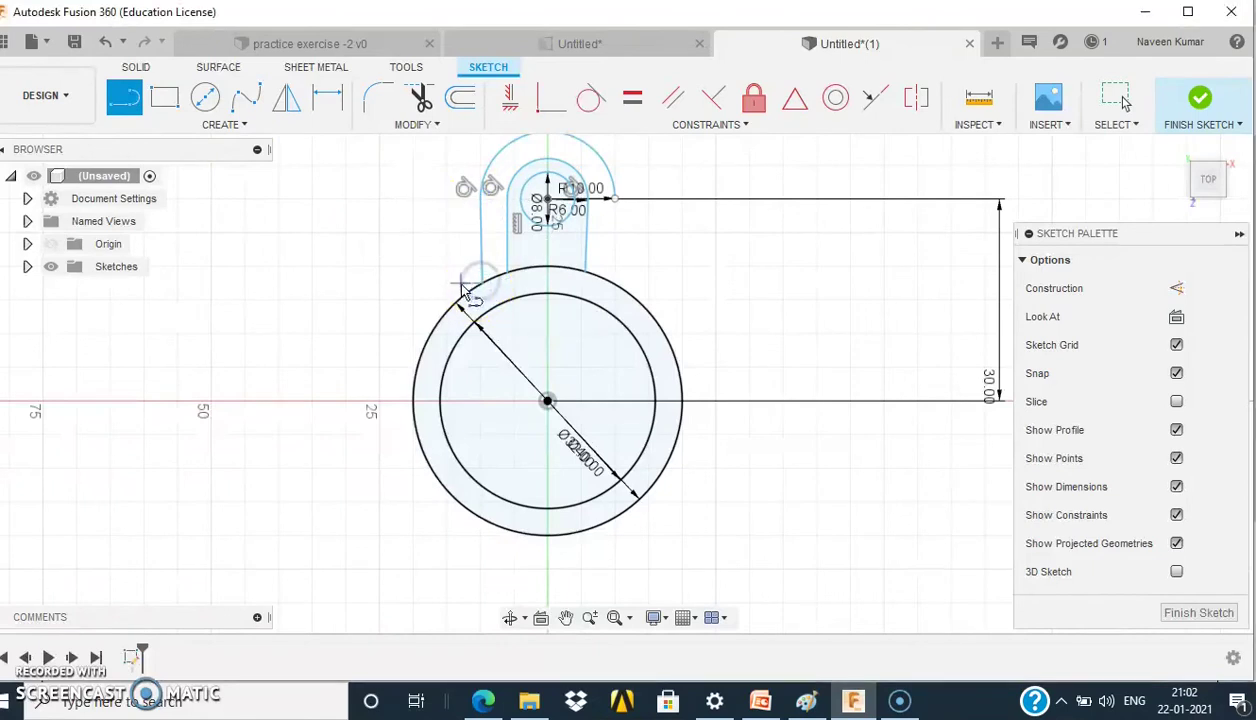
left_click_drag(395, 205, 622, 208)
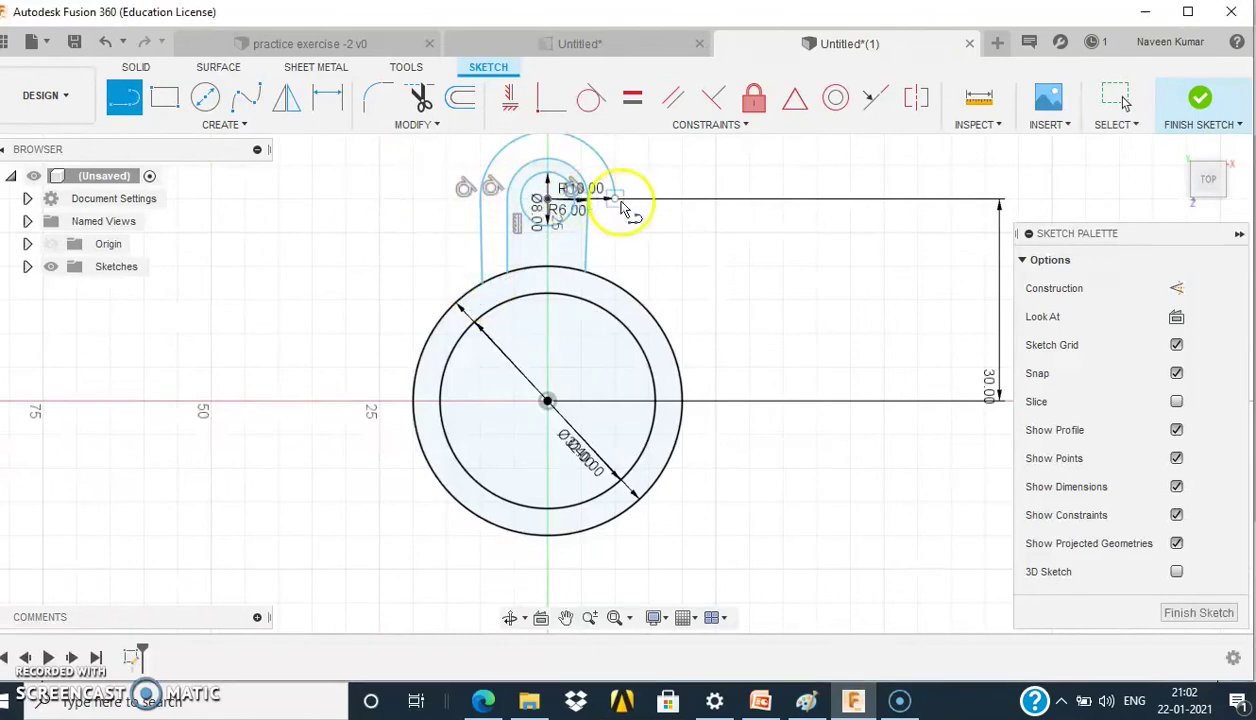
left_click_drag(618, 205, 616, 289)
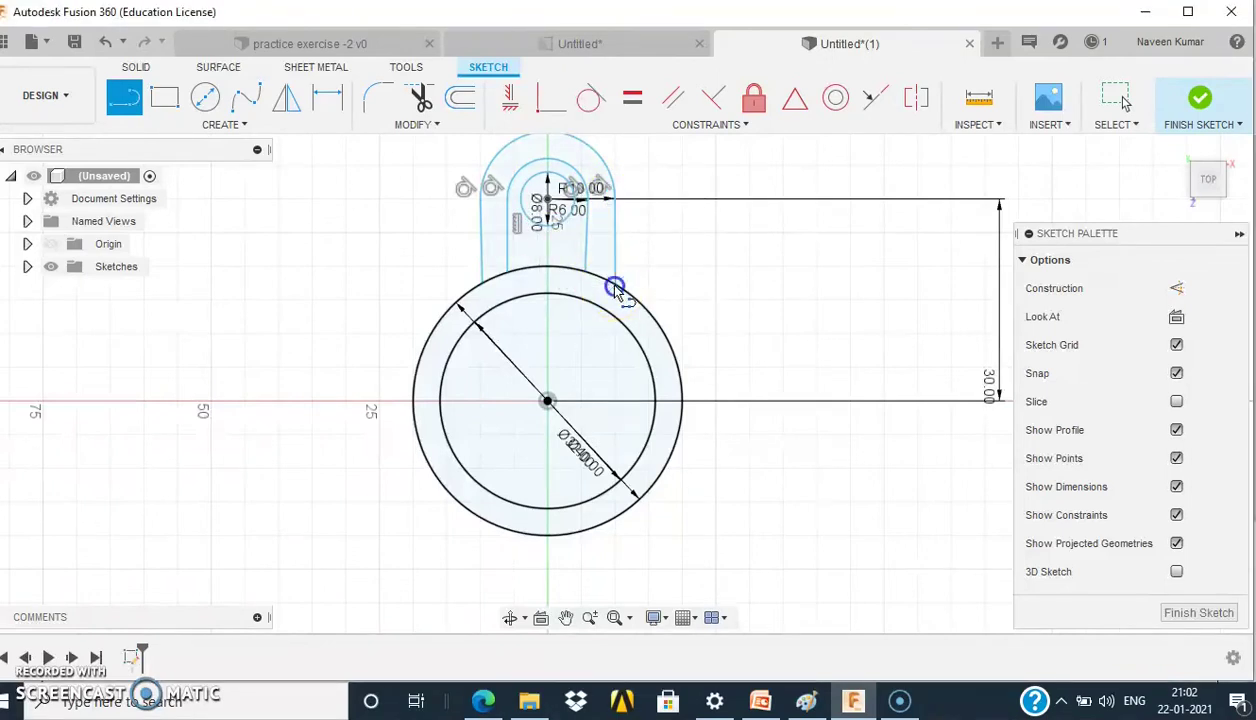
left_click(681, 289)
key("Escape")
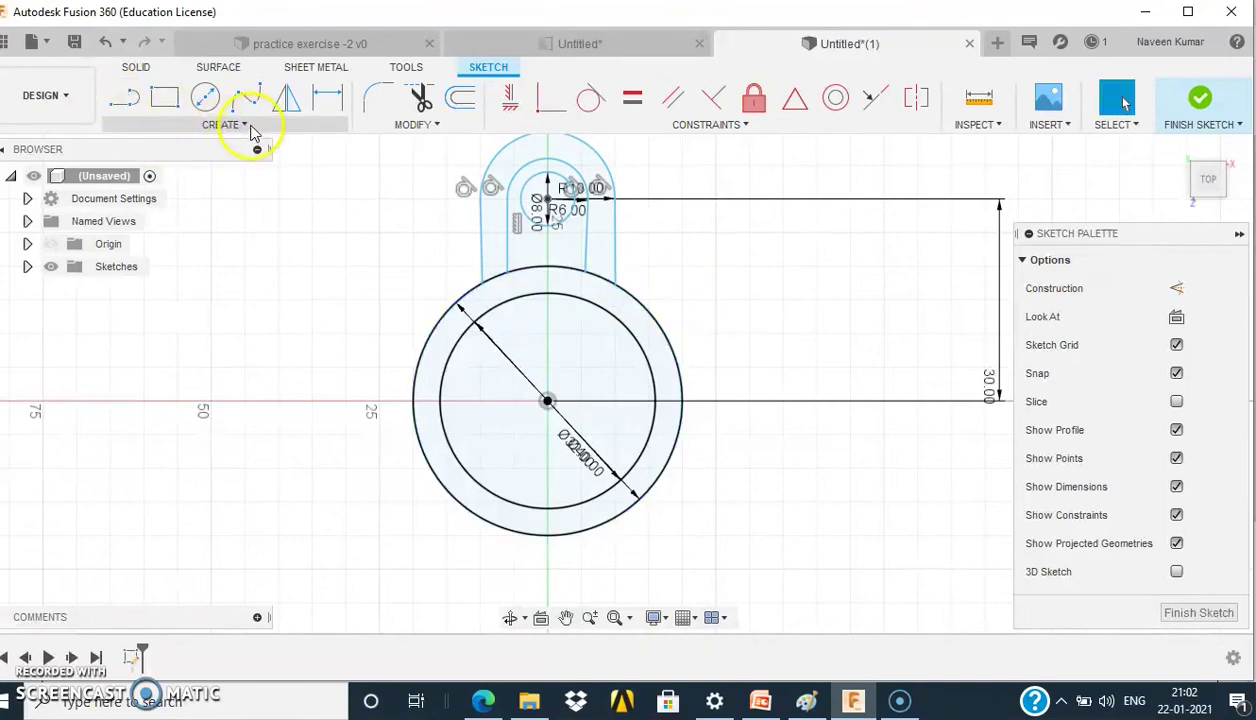
- Compare with the reference drawing and start a circular pattern of sketch curves
left_click(483, 700)
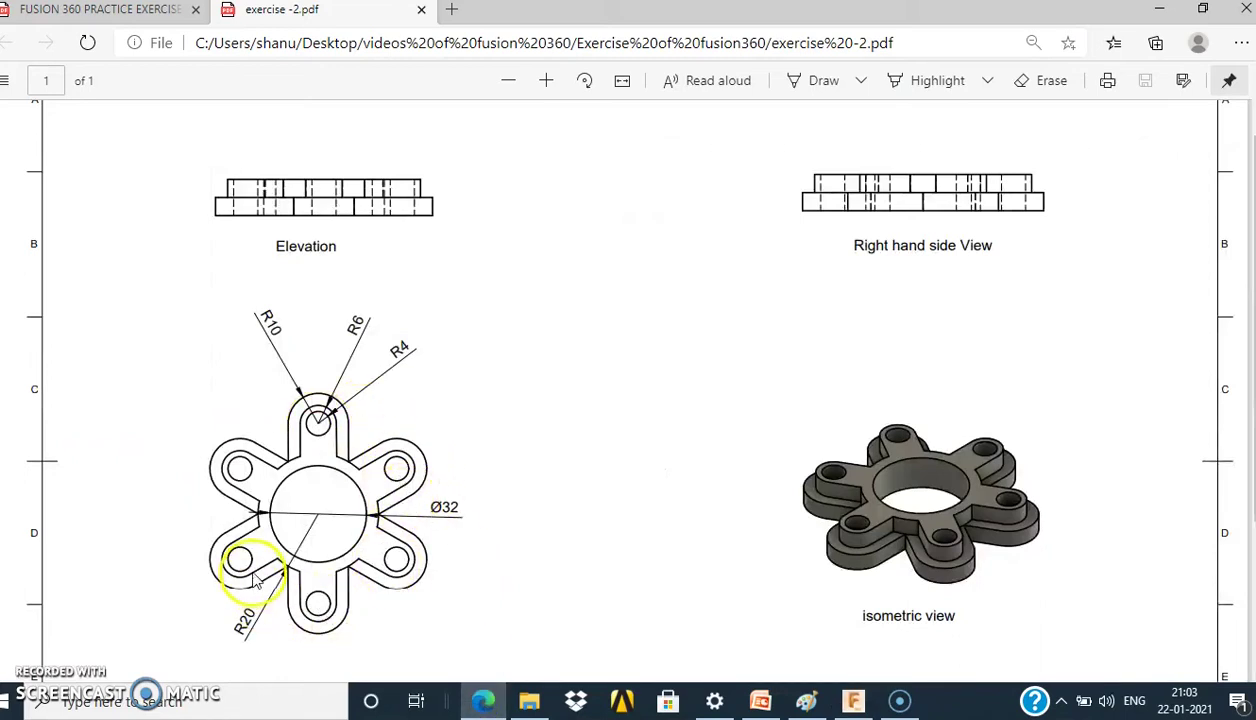
left_click(852, 703)
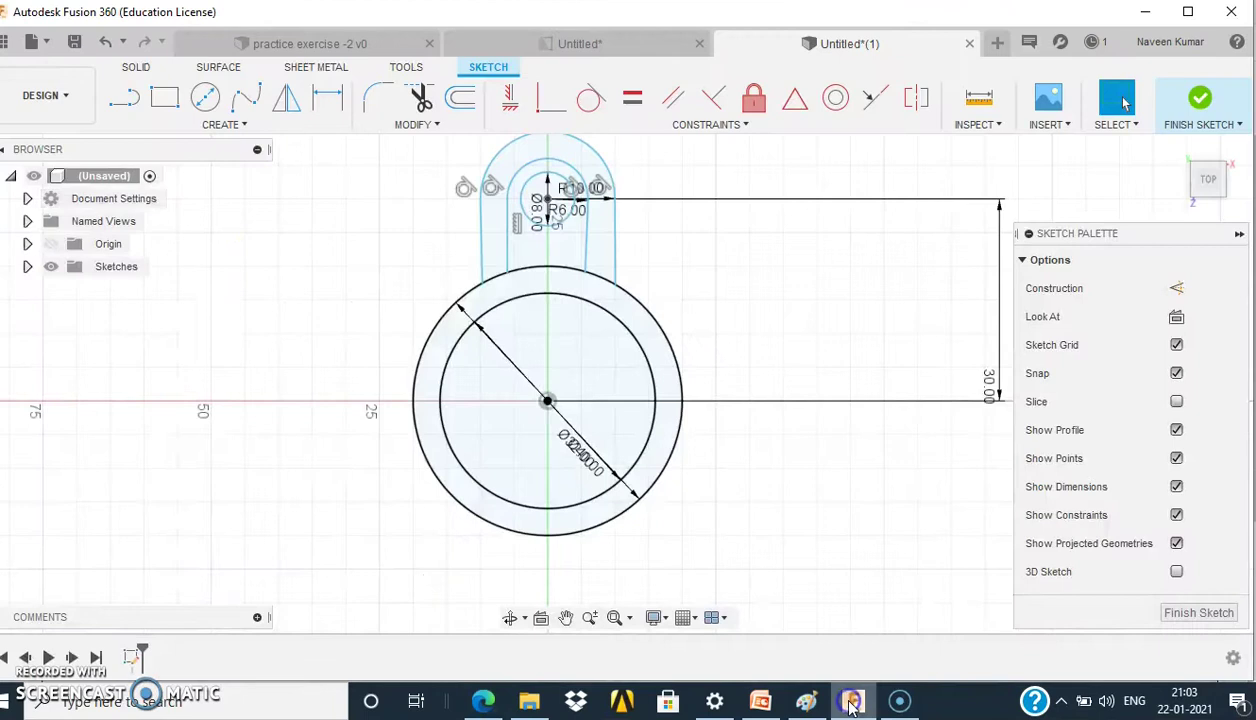
left_click(224, 126)
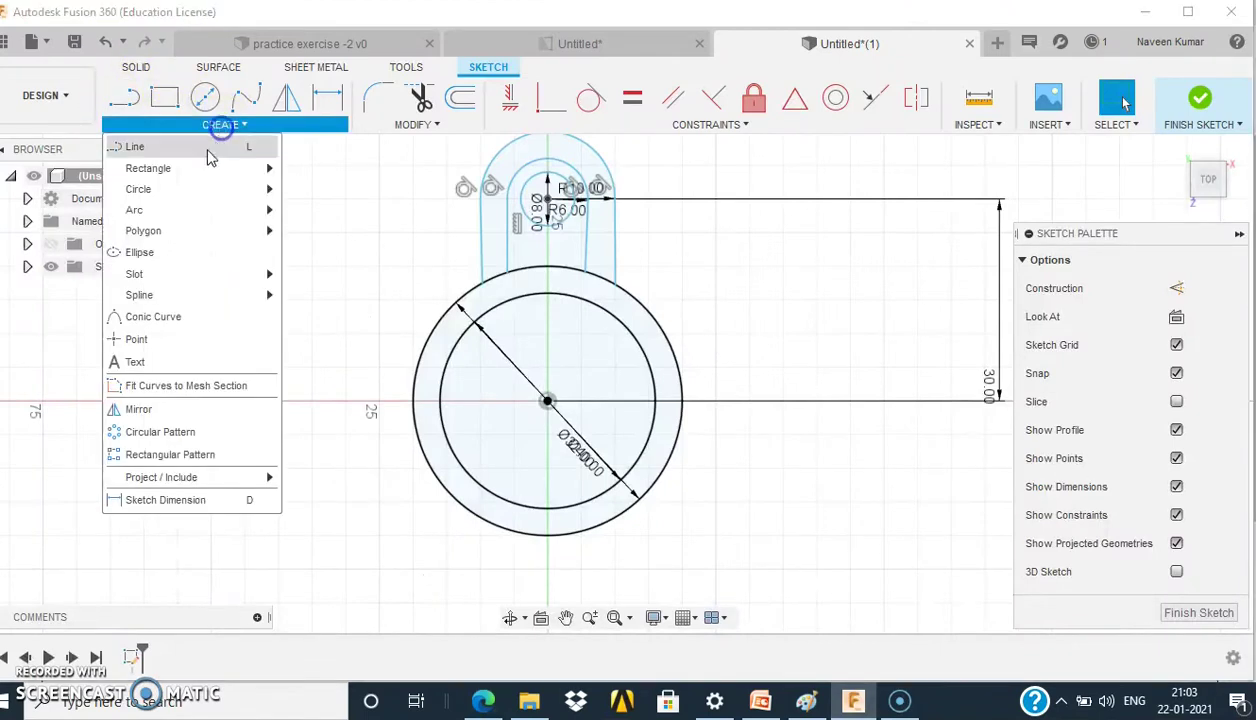
left_click(160, 432)
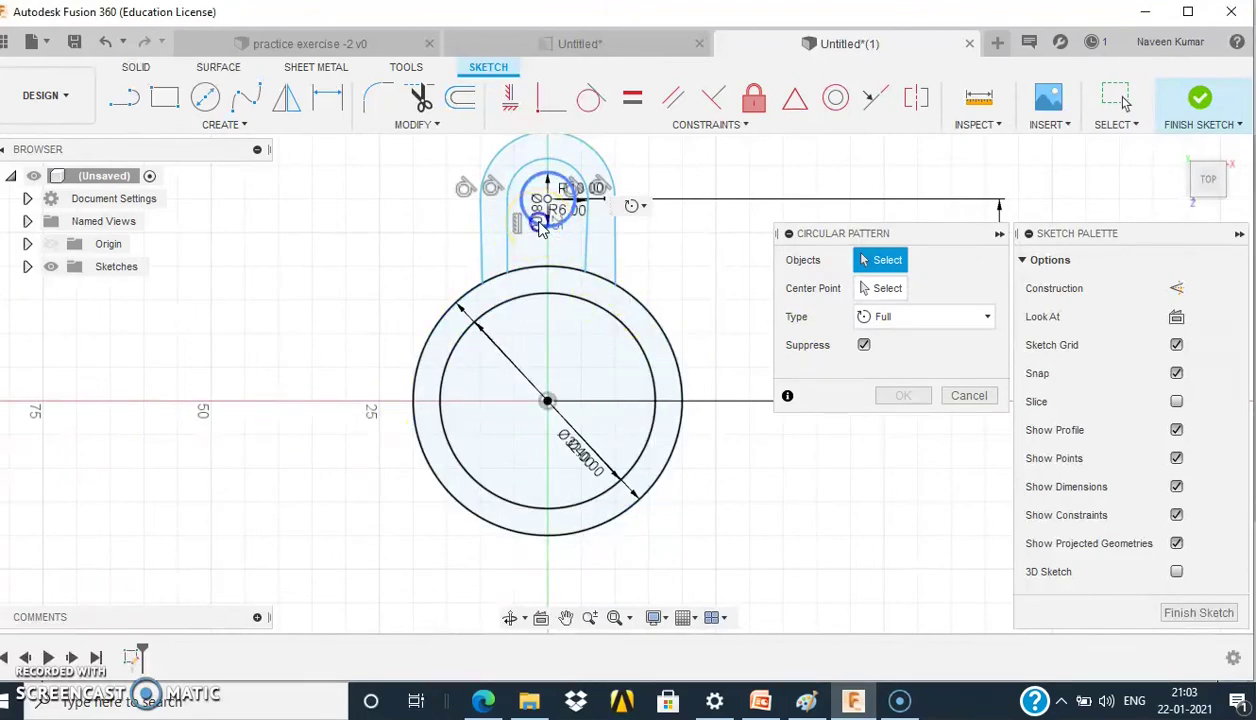
- Select the hole circle, slot arc and edges, R10 arc and lobe outer lines
left_click(539, 222)
left_click(518, 185)
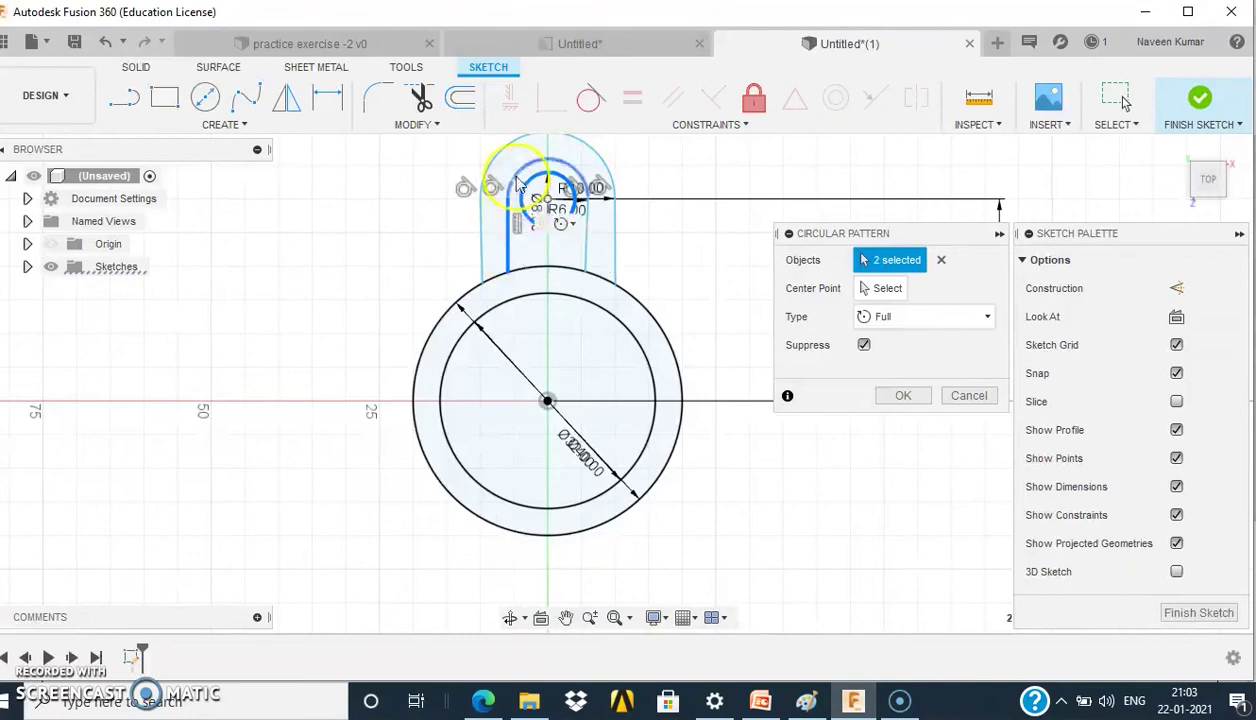
left_click(588, 236)
left_click(480, 256)
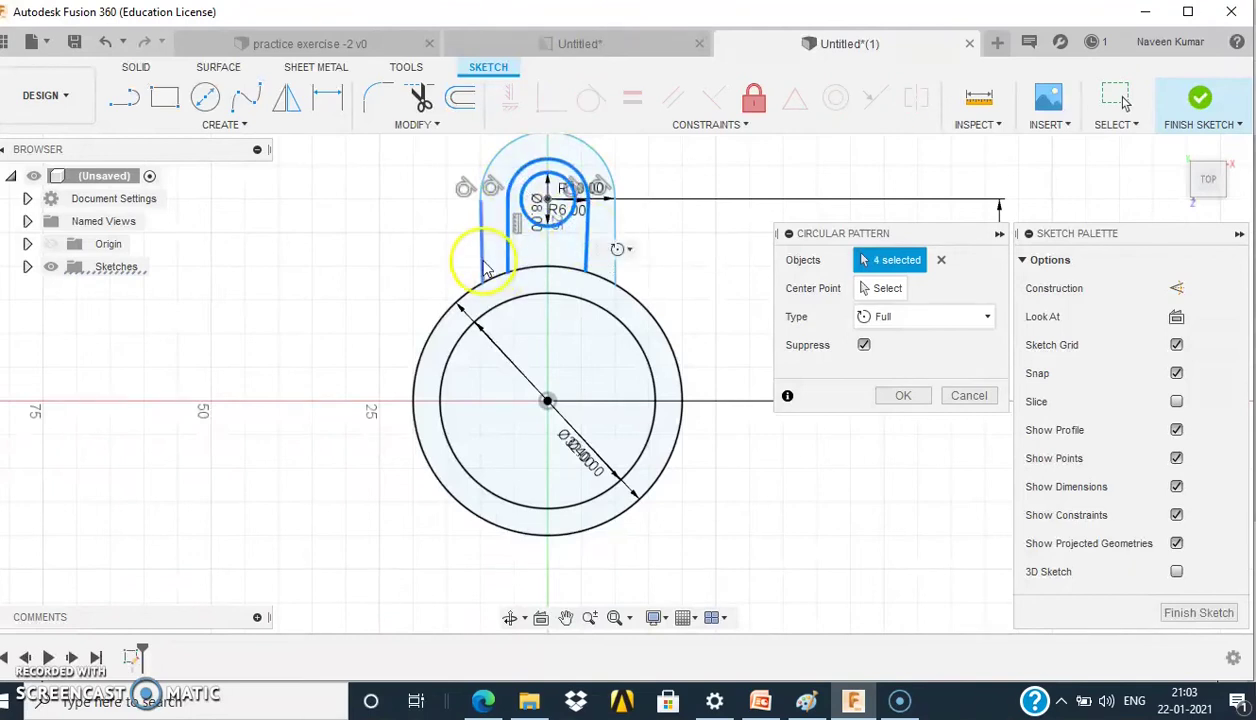
left_click(488, 196)
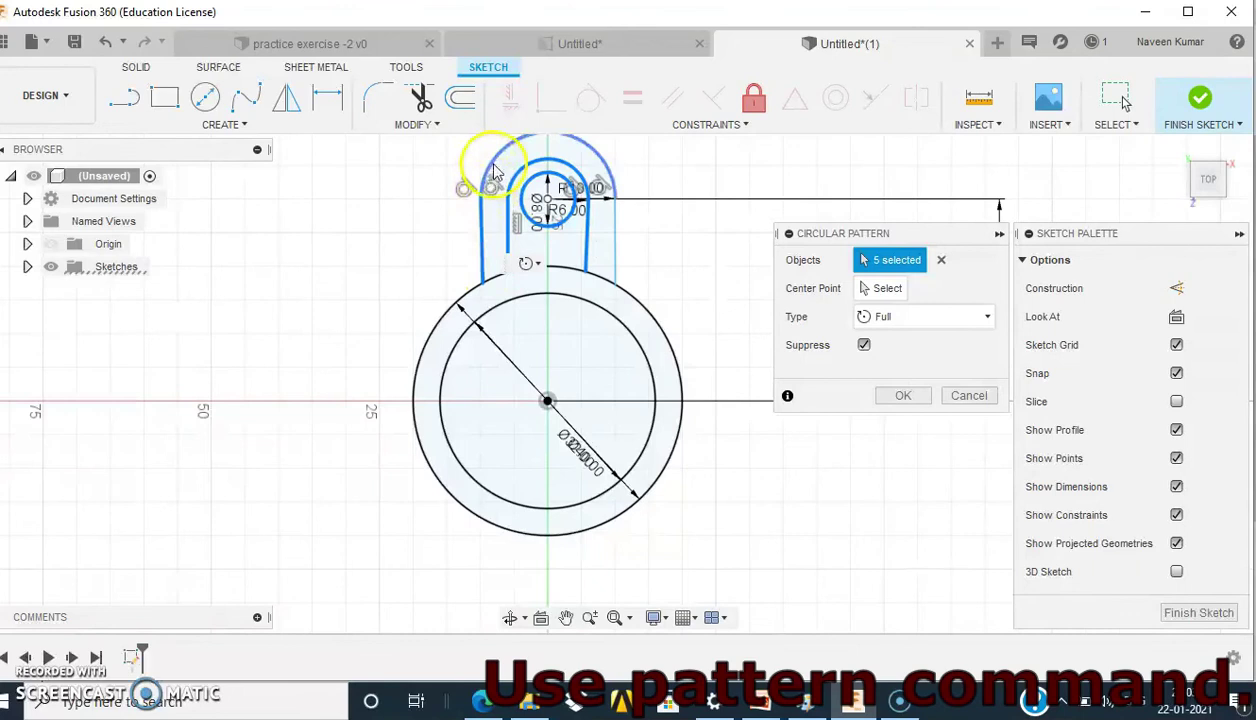
left_click(619, 258)
left_click(619, 258)
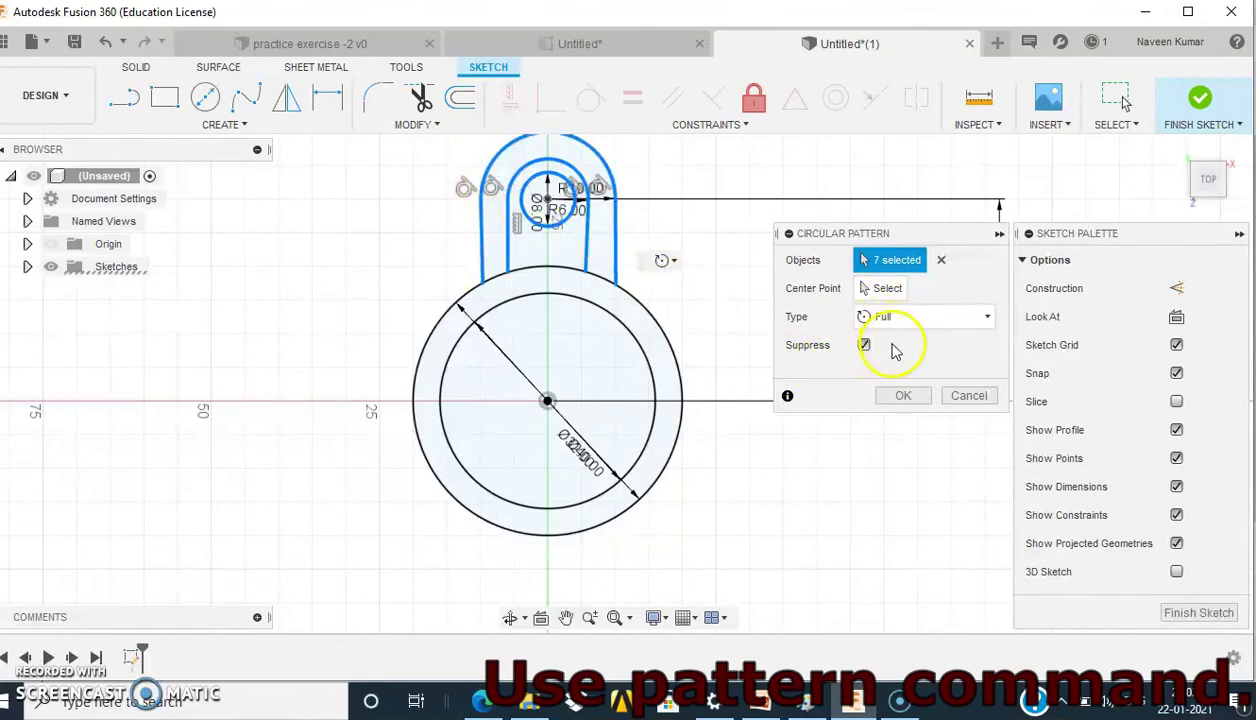
- Use the sketch centre as pattern centre and apply six copies
left_click(884, 289)
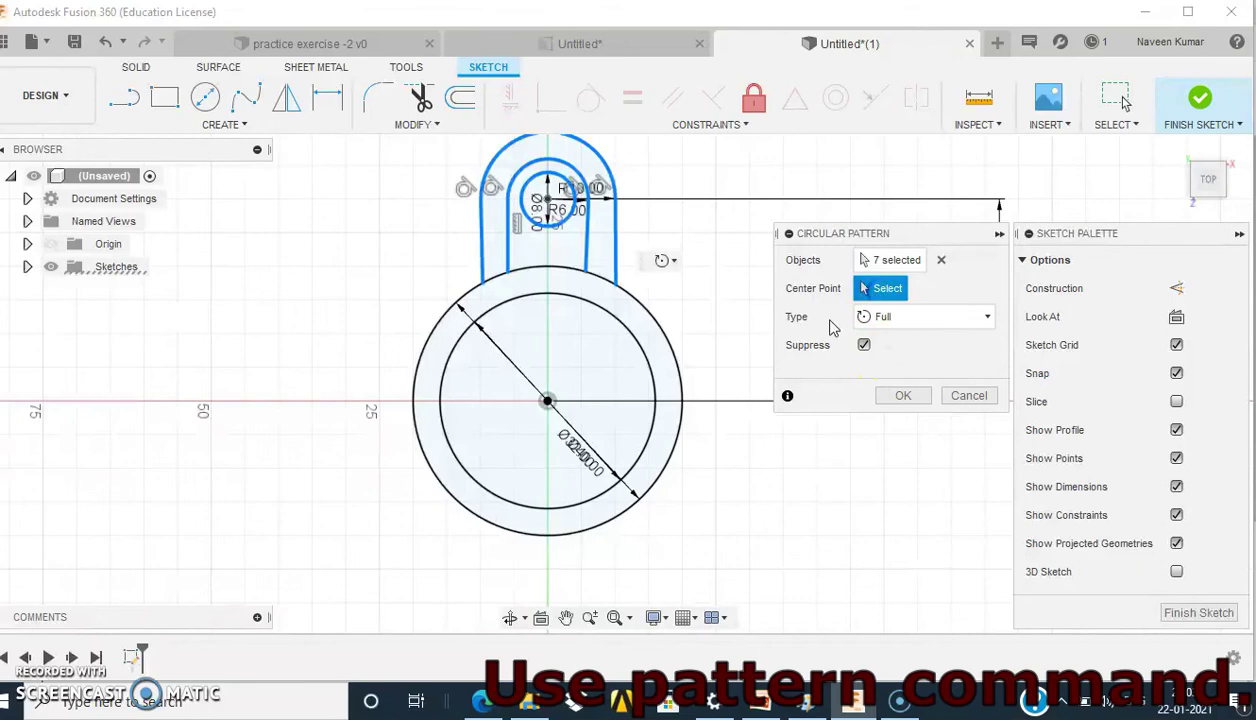
left_click(548, 403)
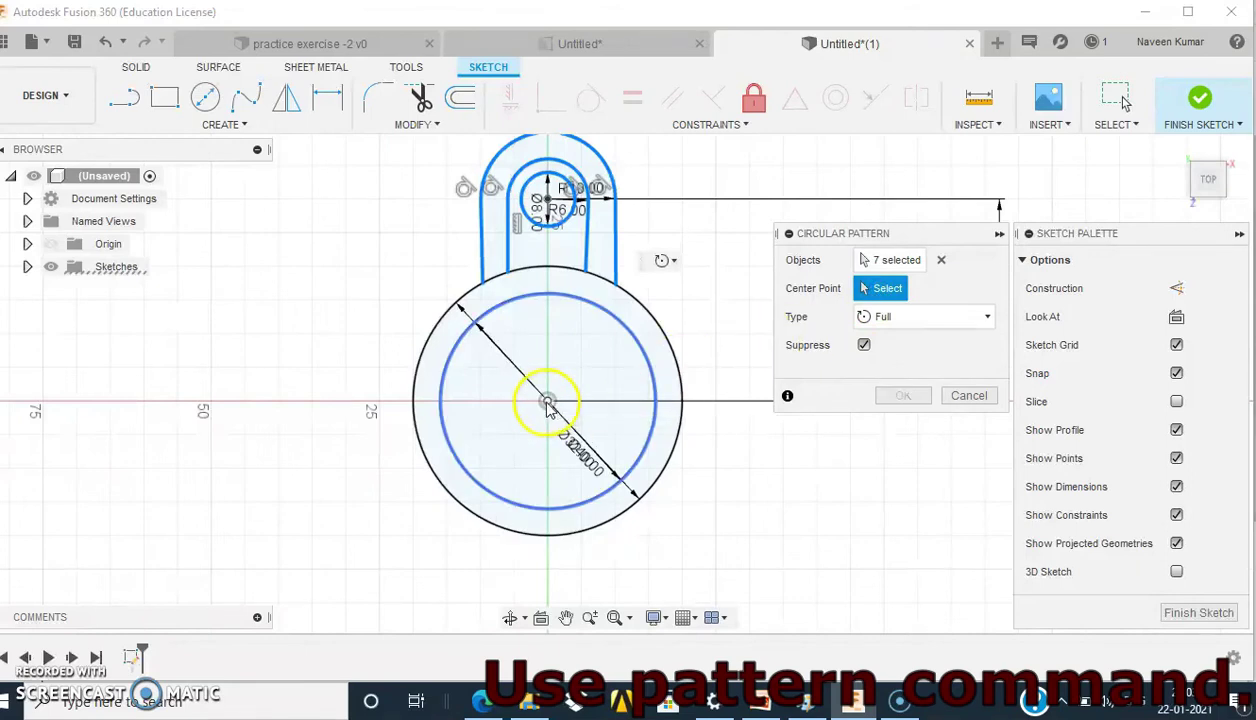
left_click(548, 403)
type("6")
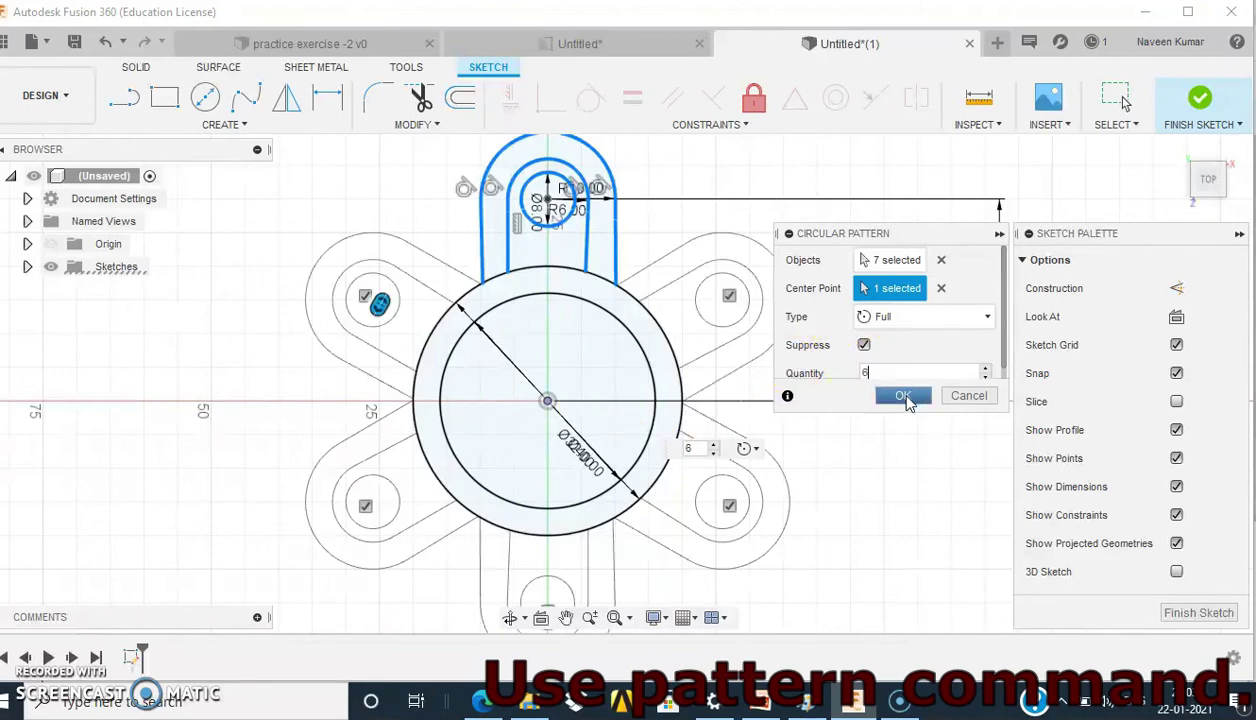
left_click(904, 397)
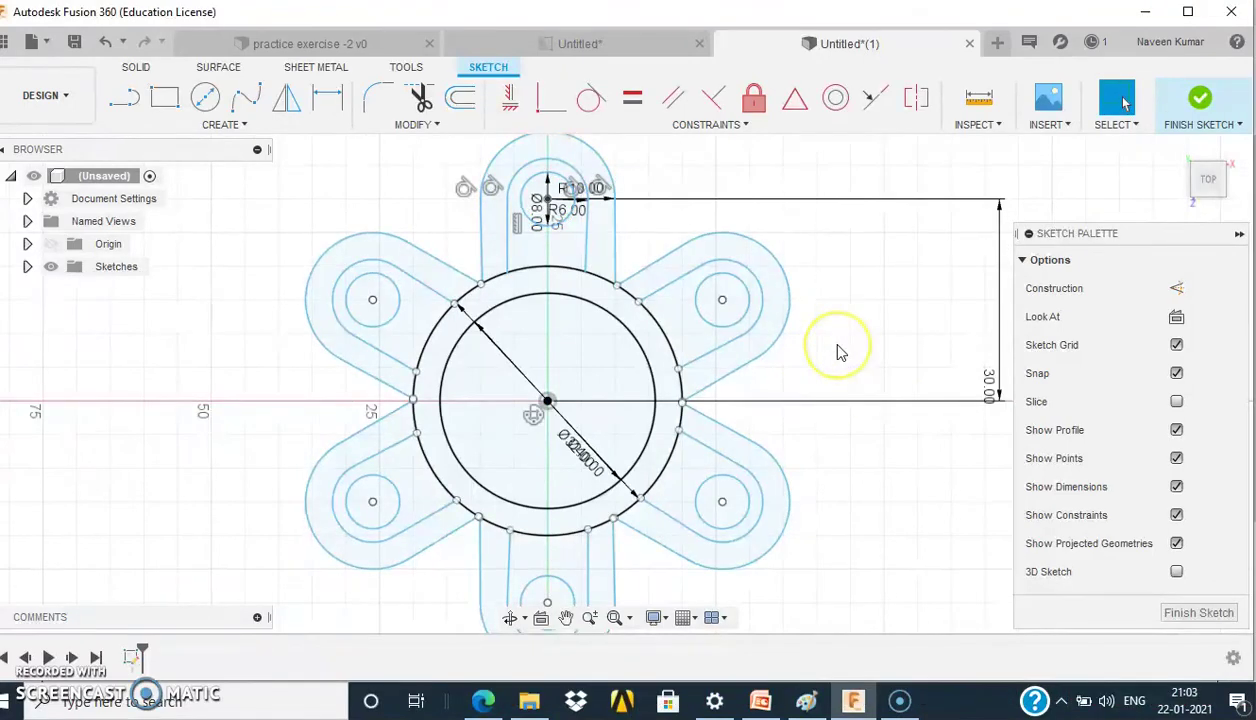
scroll(835, 350, "down", 2)
scroll(840, 353, "down", 1)
scroll(840, 353, "down", 1)
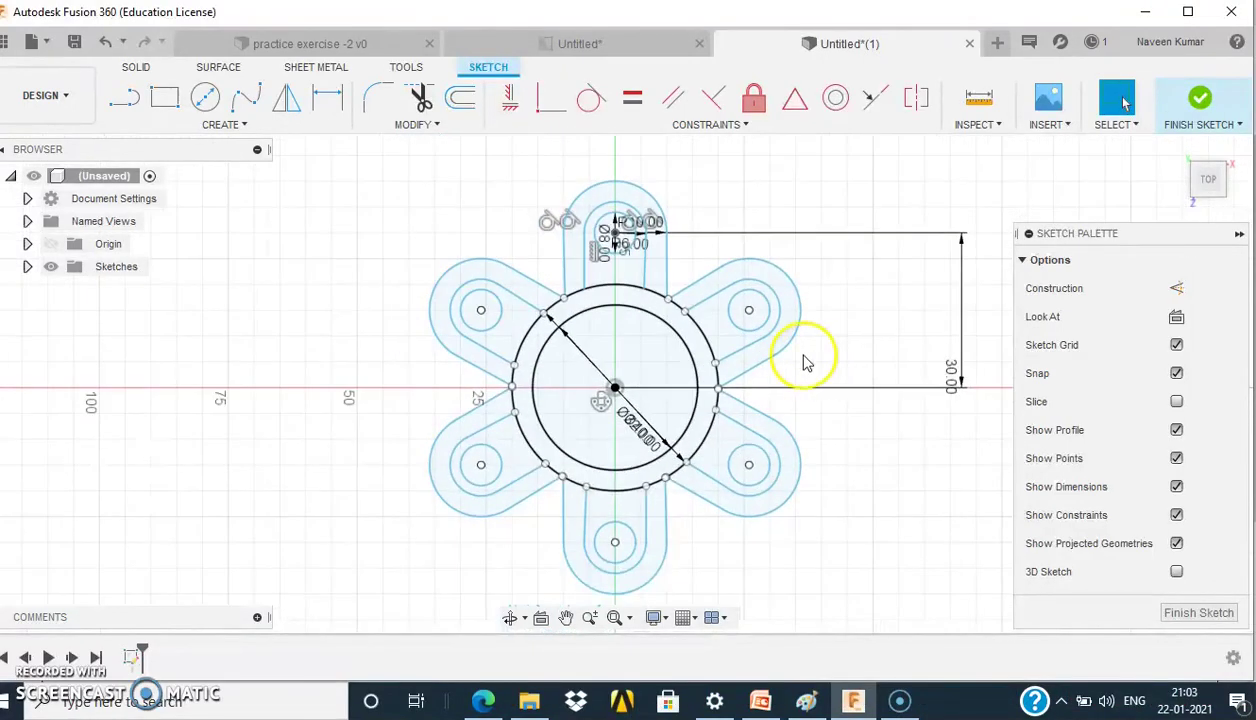
- Trim away the 40 mm circle's arcs lying inside each lobe
left_click(427, 128)
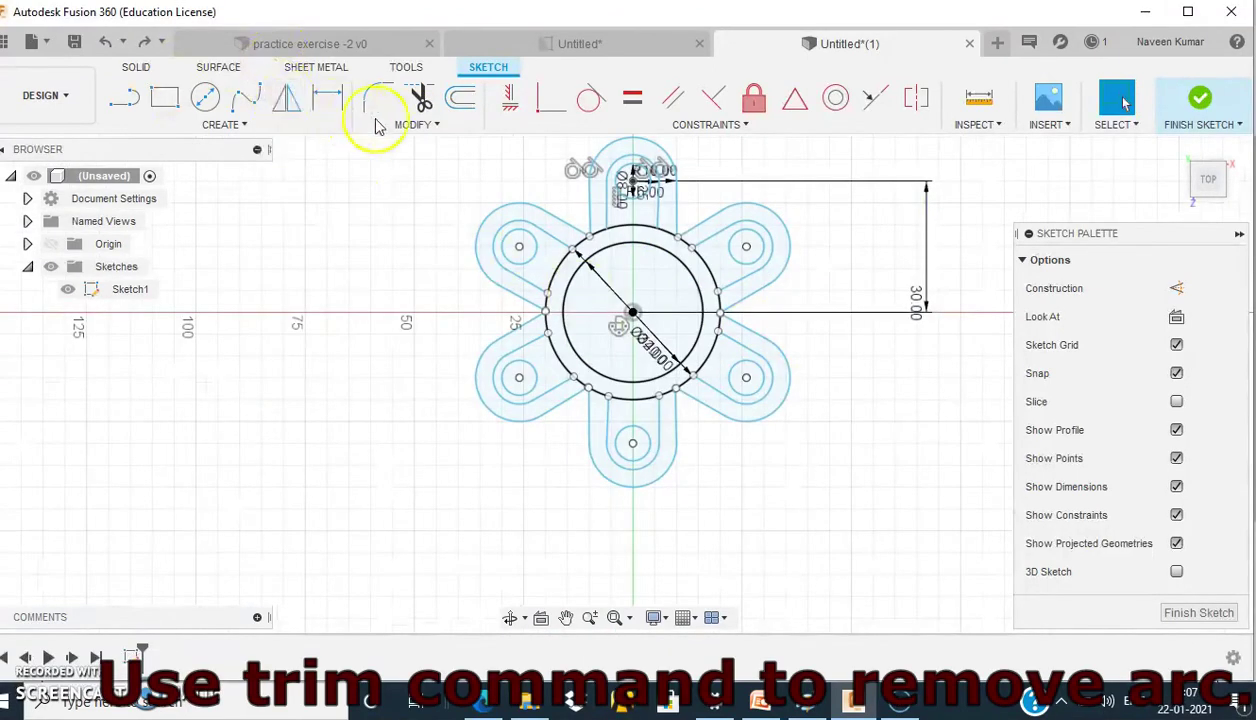
left_click(411, 130)
left_click(397, 166)
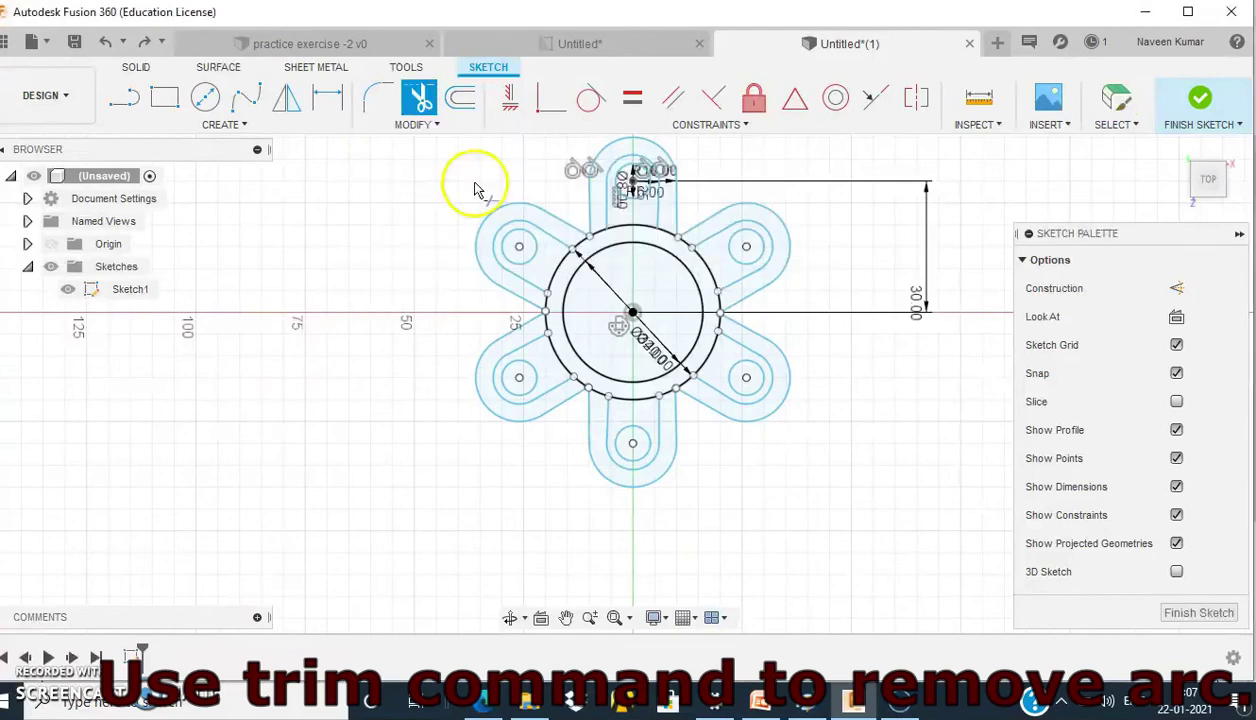
left_click(638, 230)
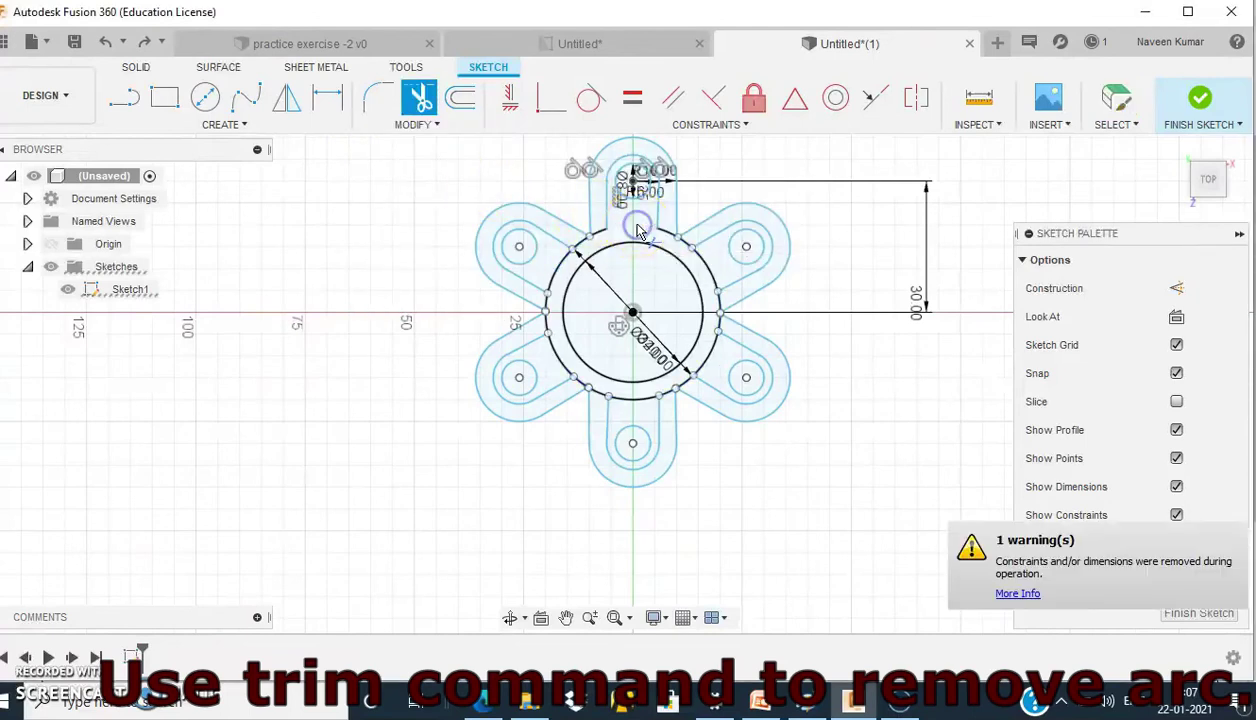
left_click(710, 273)
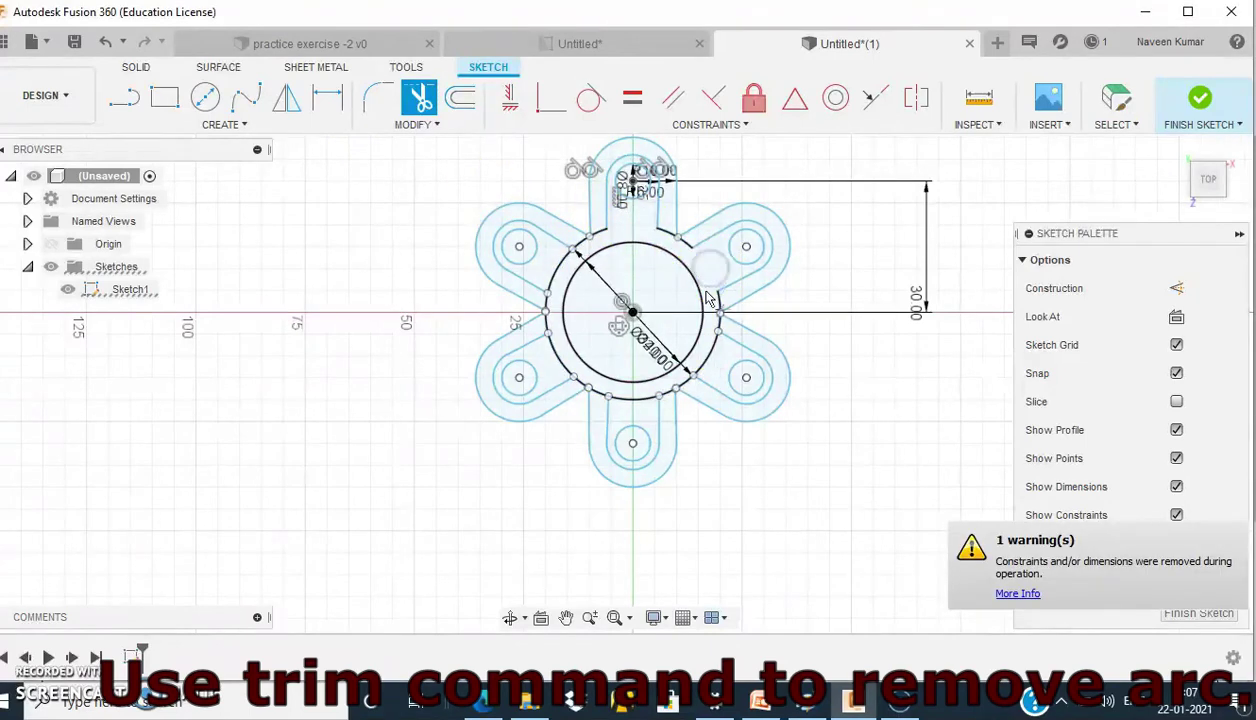
left_click(710, 360)
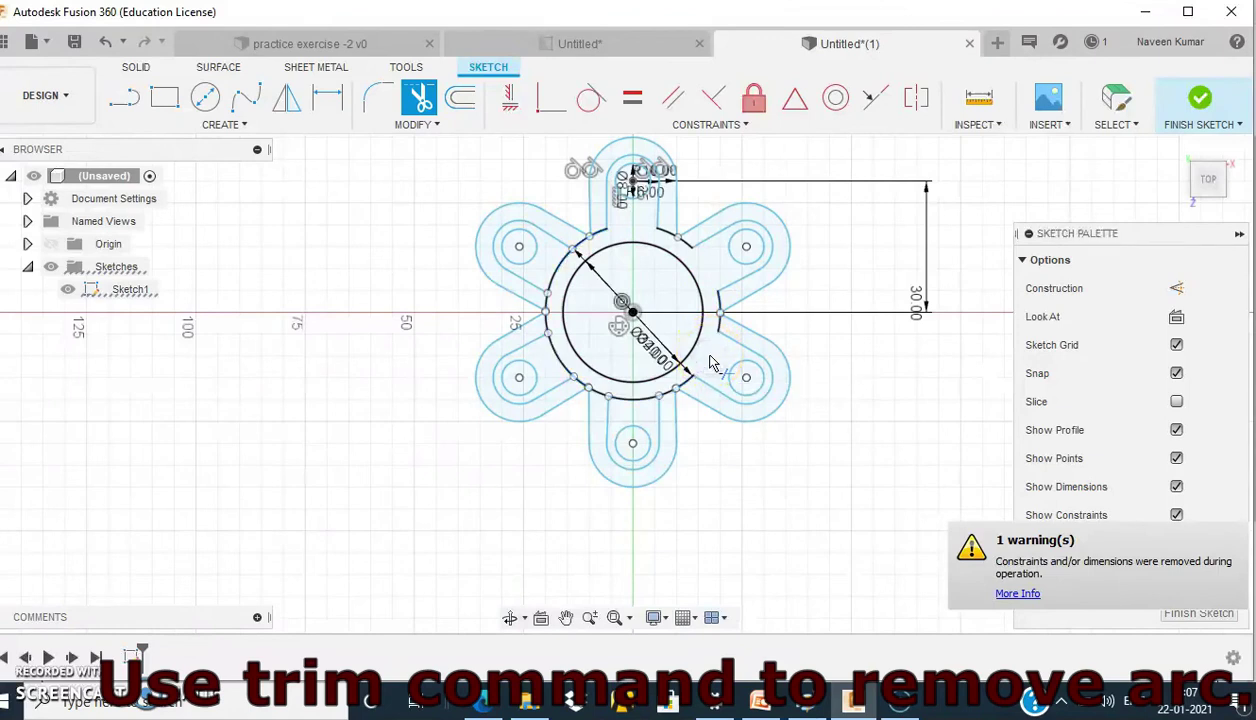
left_click(622, 405)
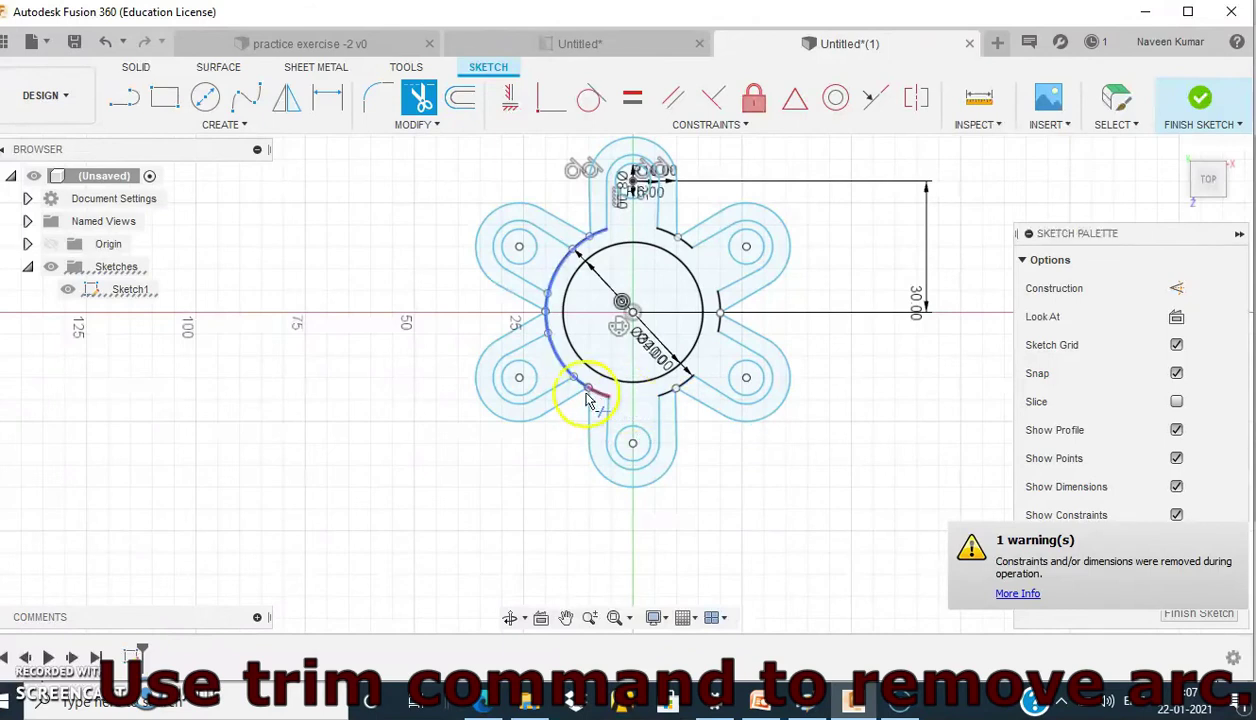
left_click(559, 289)
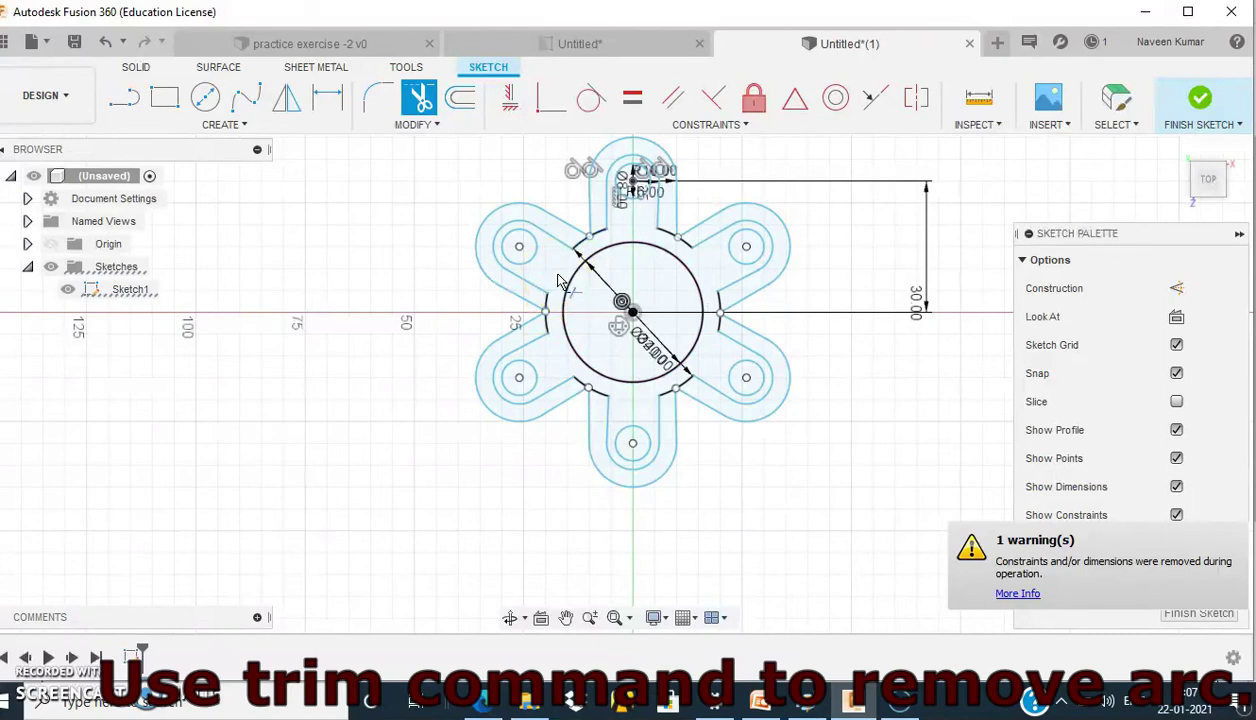
- Zoom to check the trimmed outline, then finish the sketch
scroll(600, 289, "up", 2)
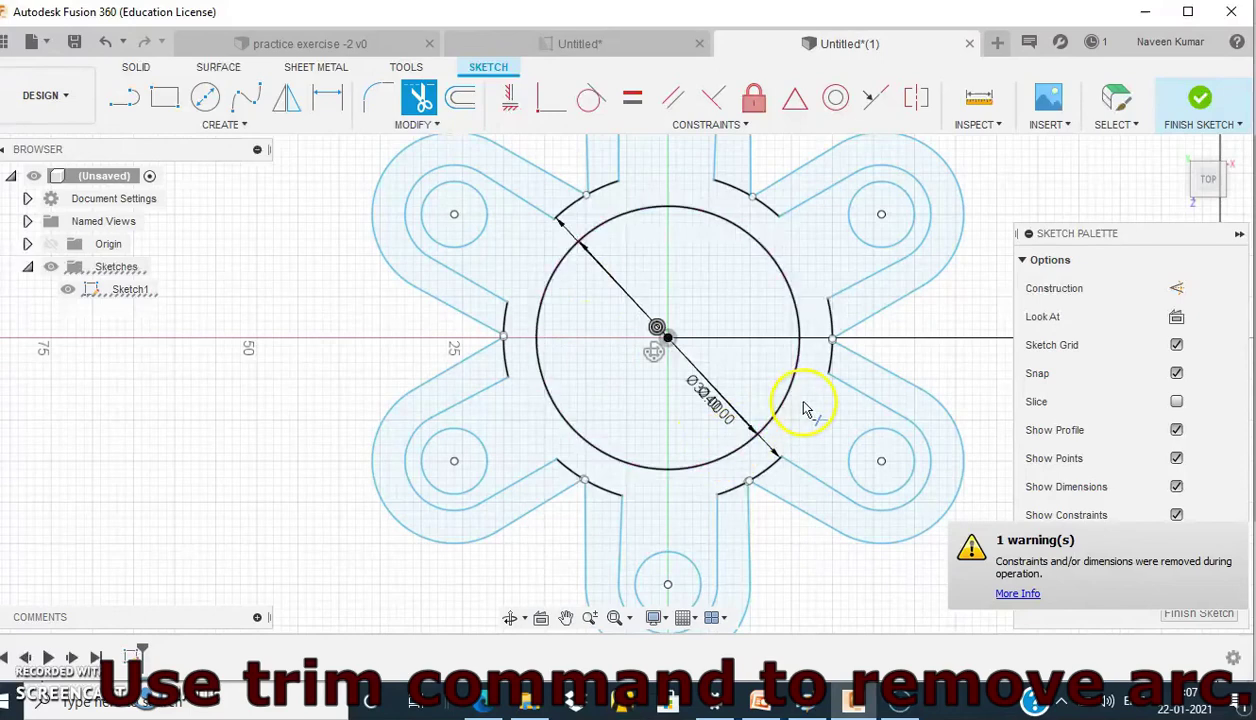
scroll(790, 400, "up", 1)
scroll(783, 393, "up", 1)
scroll(795, 428, "up", 1)
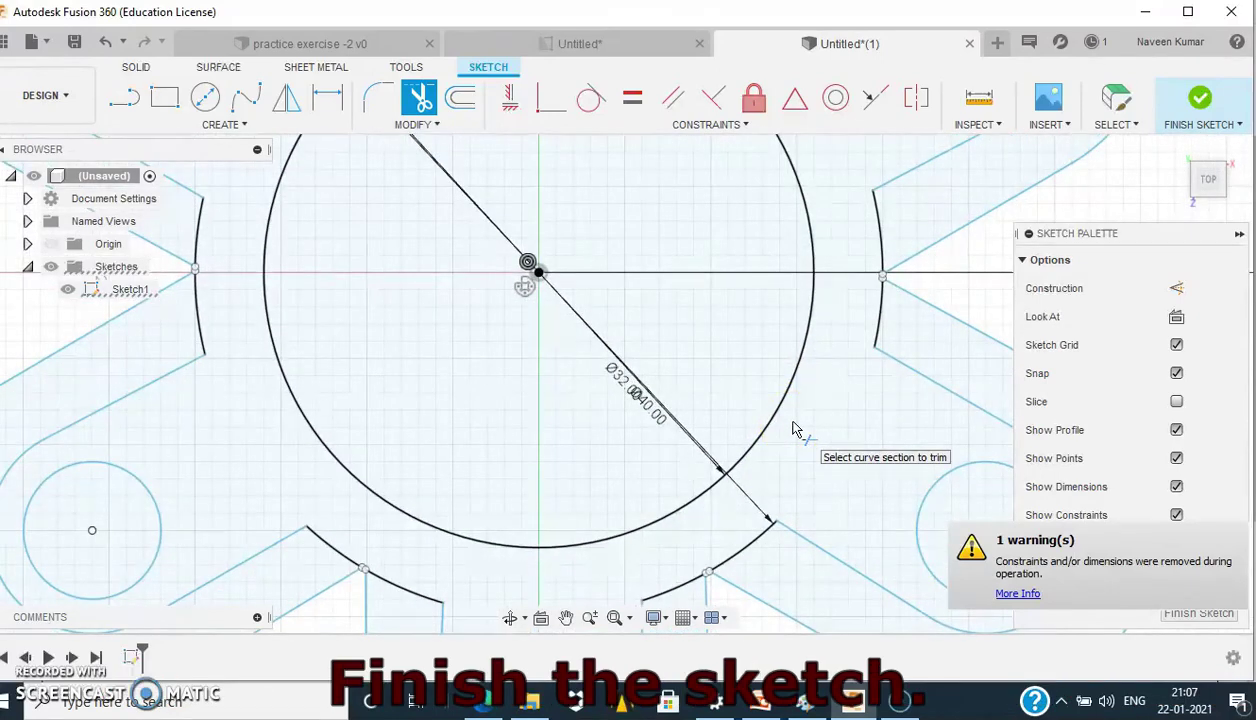
scroll(795, 428, "down", 1)
scroll(795, 428, "down", 1)
scroll(795, 425, "down", 2)
scroll(795, 422, "down", 1)
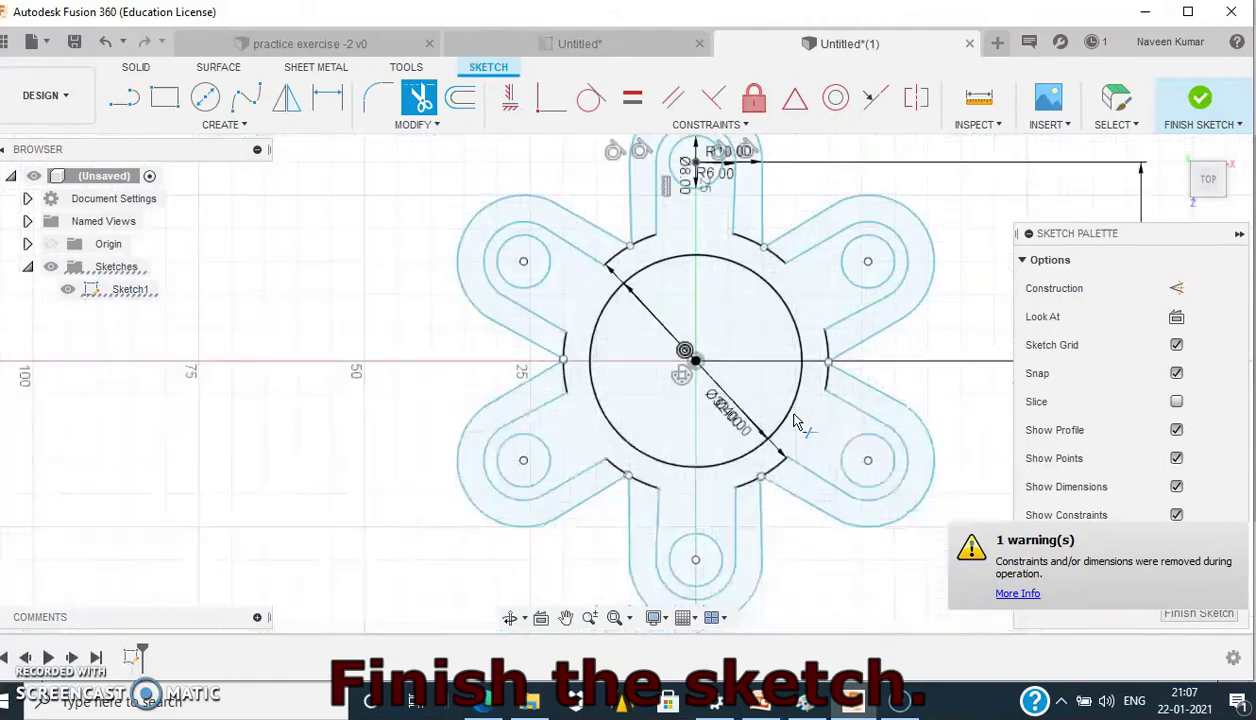
scroll(795, 422, "down", 1)
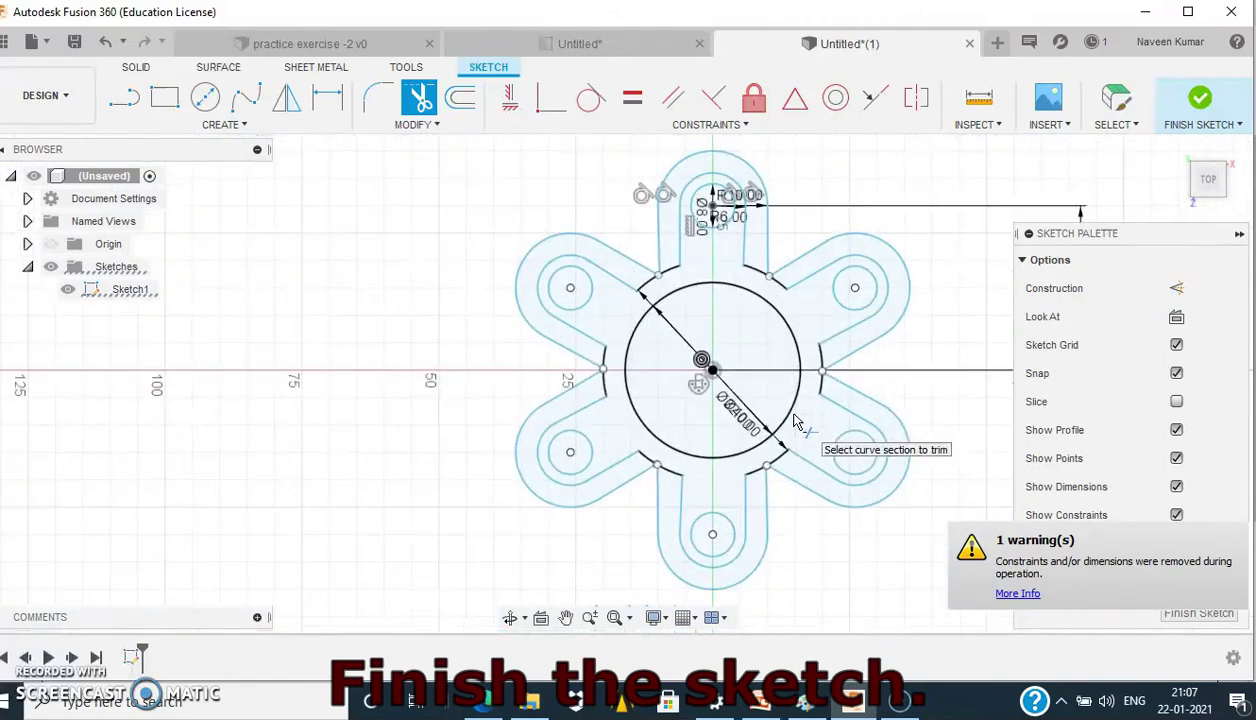
left_click(1200, 100)
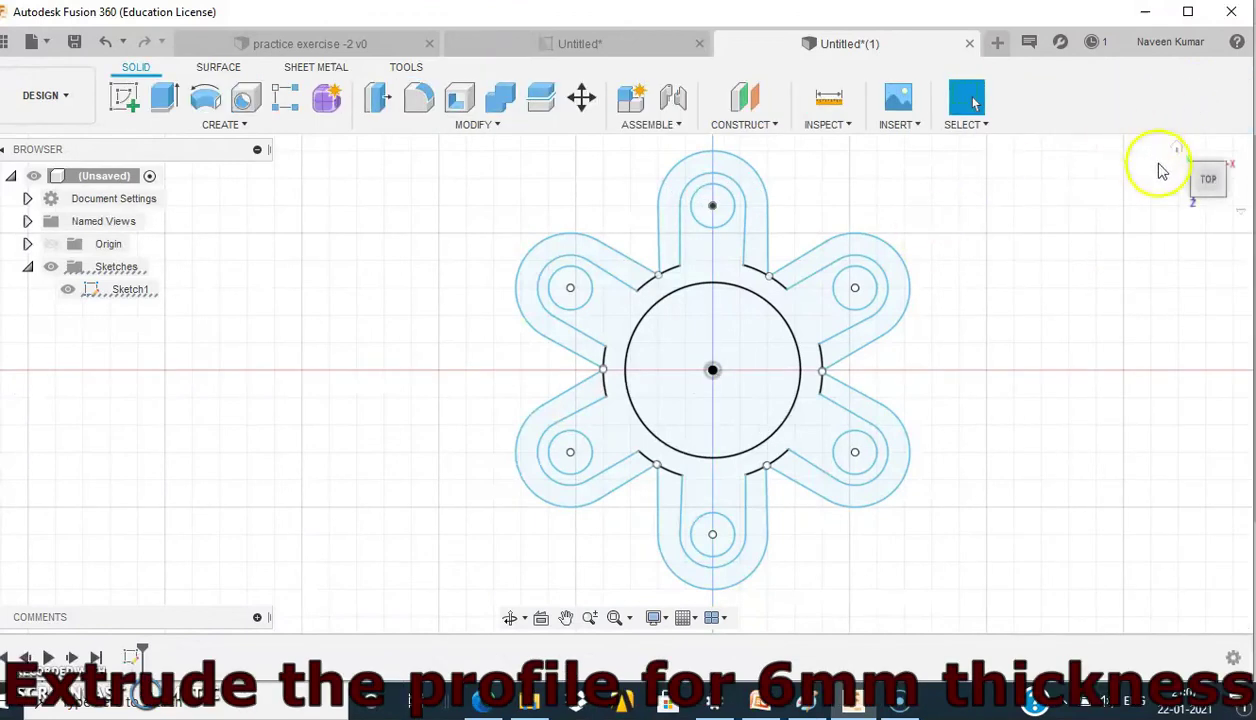
- Extrude the ring-and-arms profile 6 mm and make Sketch1 visible again
left_click(1165, 155)
left_click(738, 340)
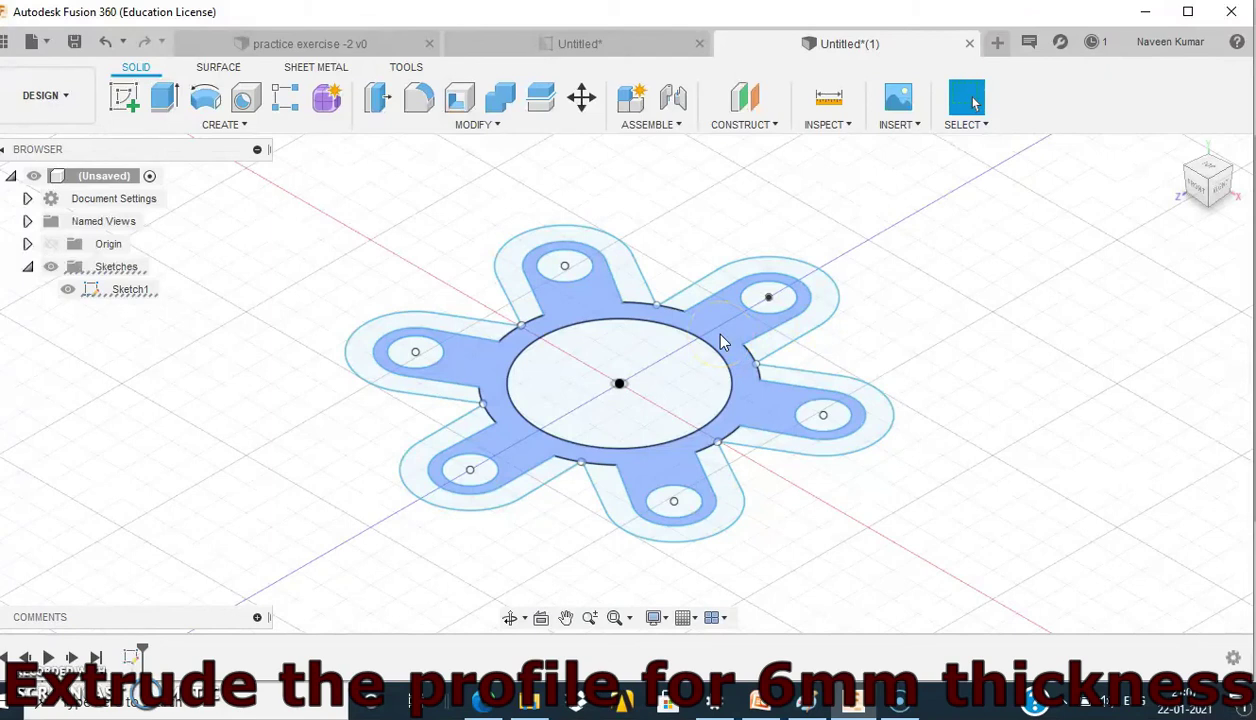
left_click(721, 337)
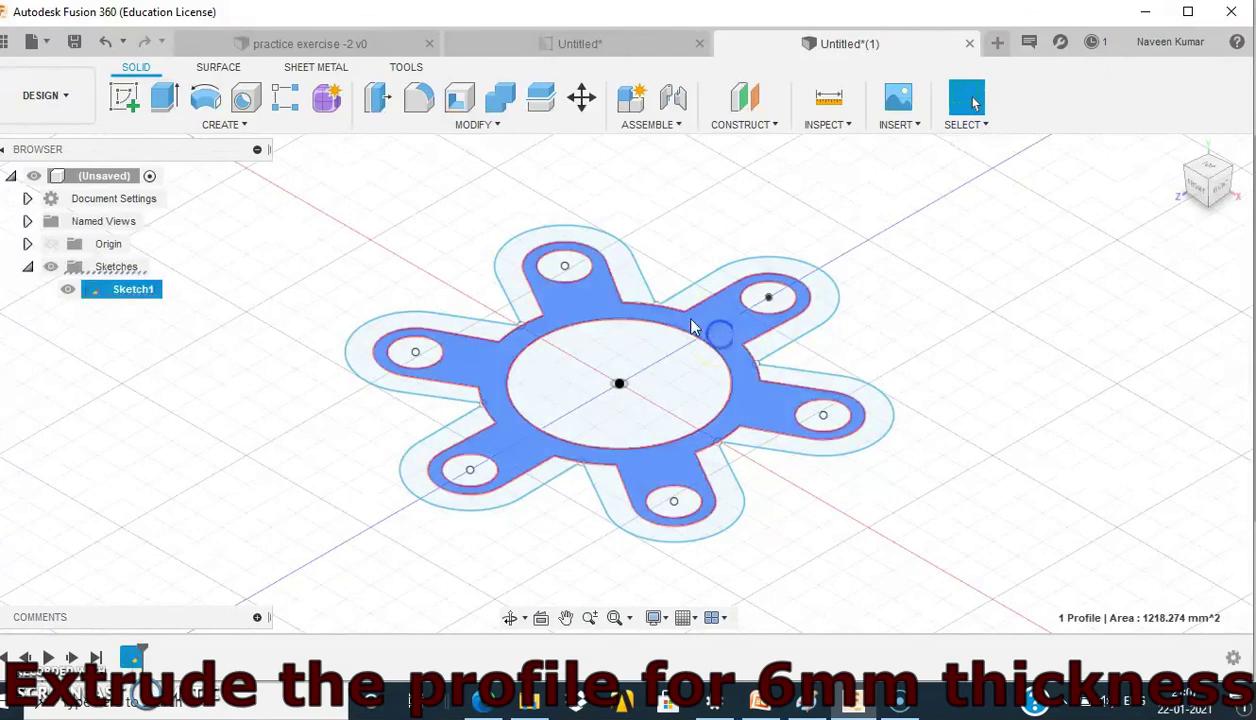
left_click(165, 100)
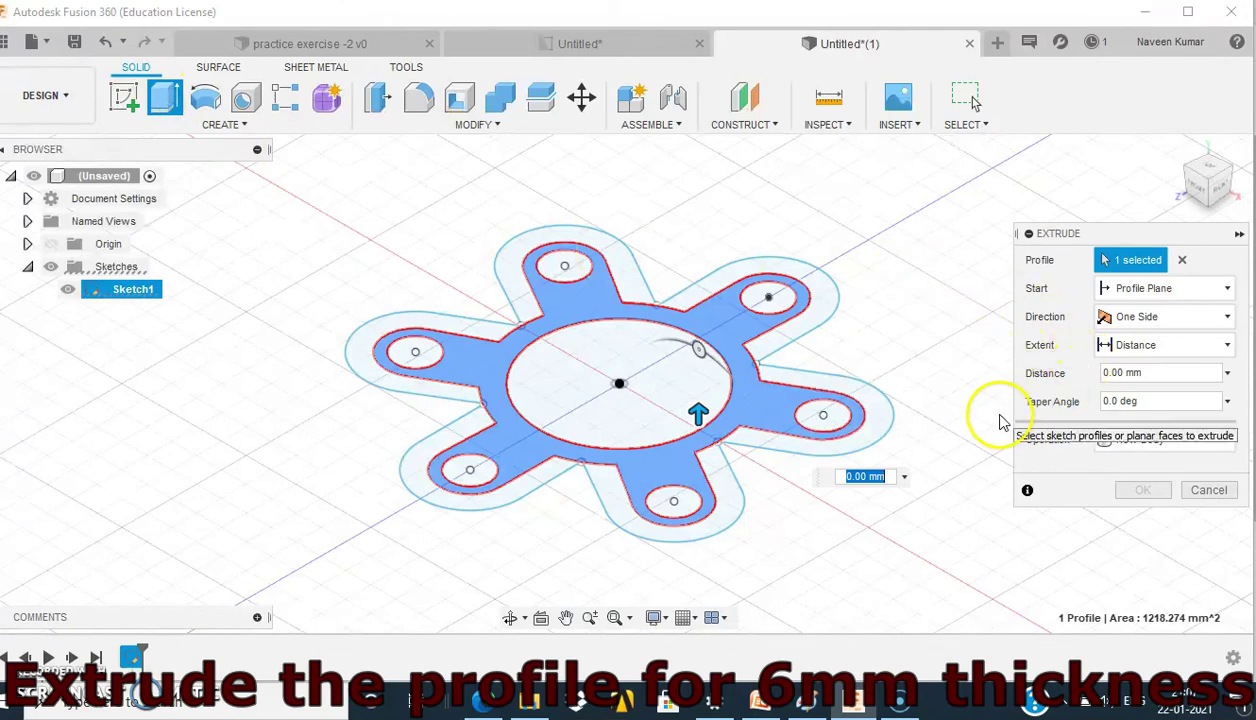
type("6")
key("Return")
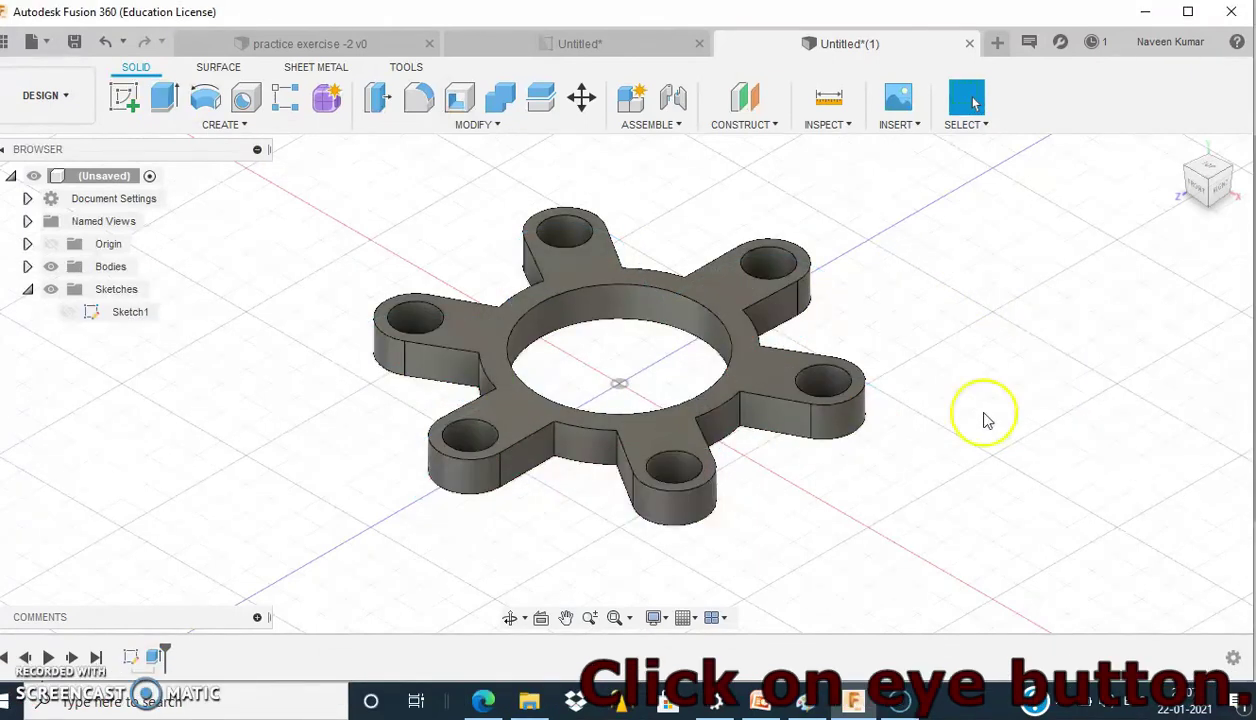
left_click(68, 313)
left_click(68, 313)
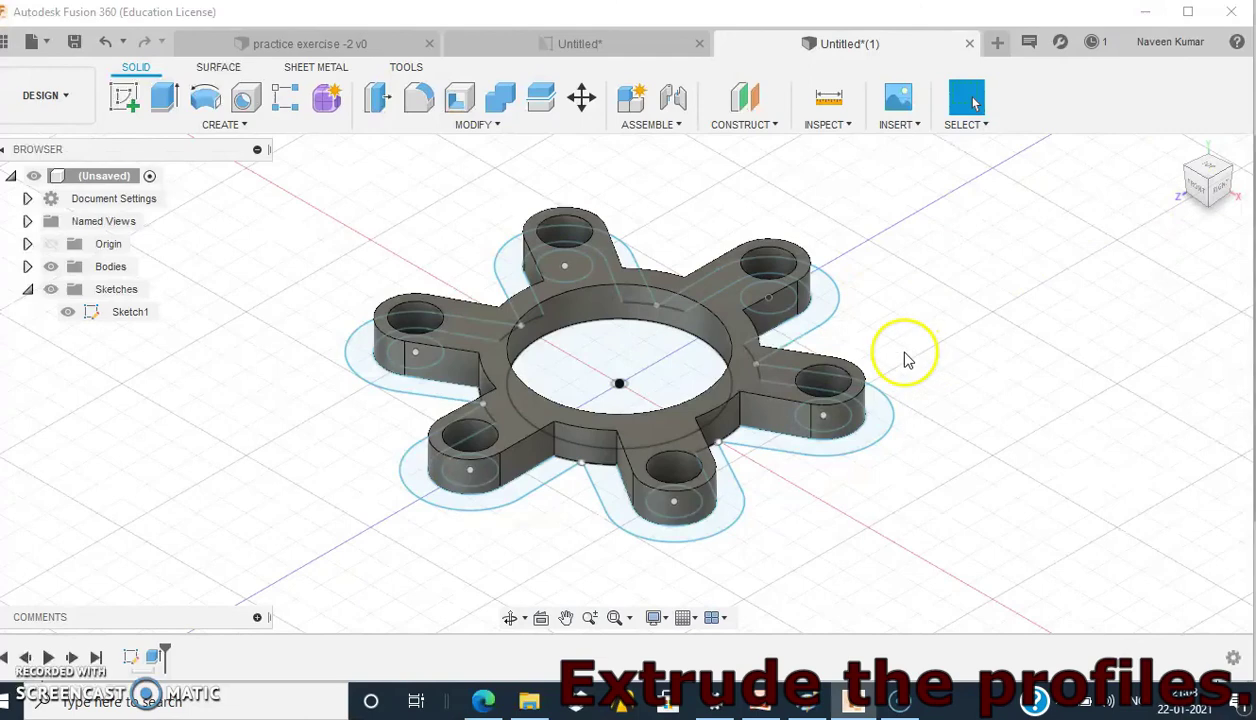
- Orbit the model to view it from below
middle_click_drag(905, 360, 867, 190, "shift")
left_click(767, 222)
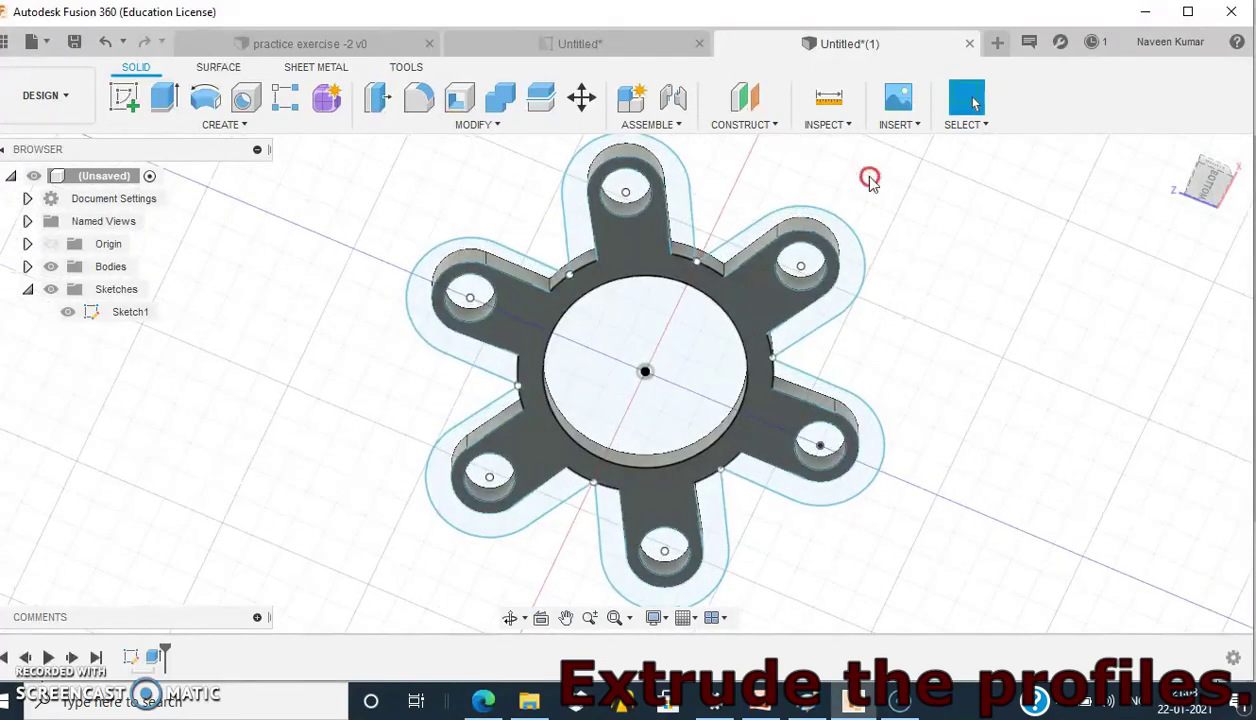
left_click(712, 262)
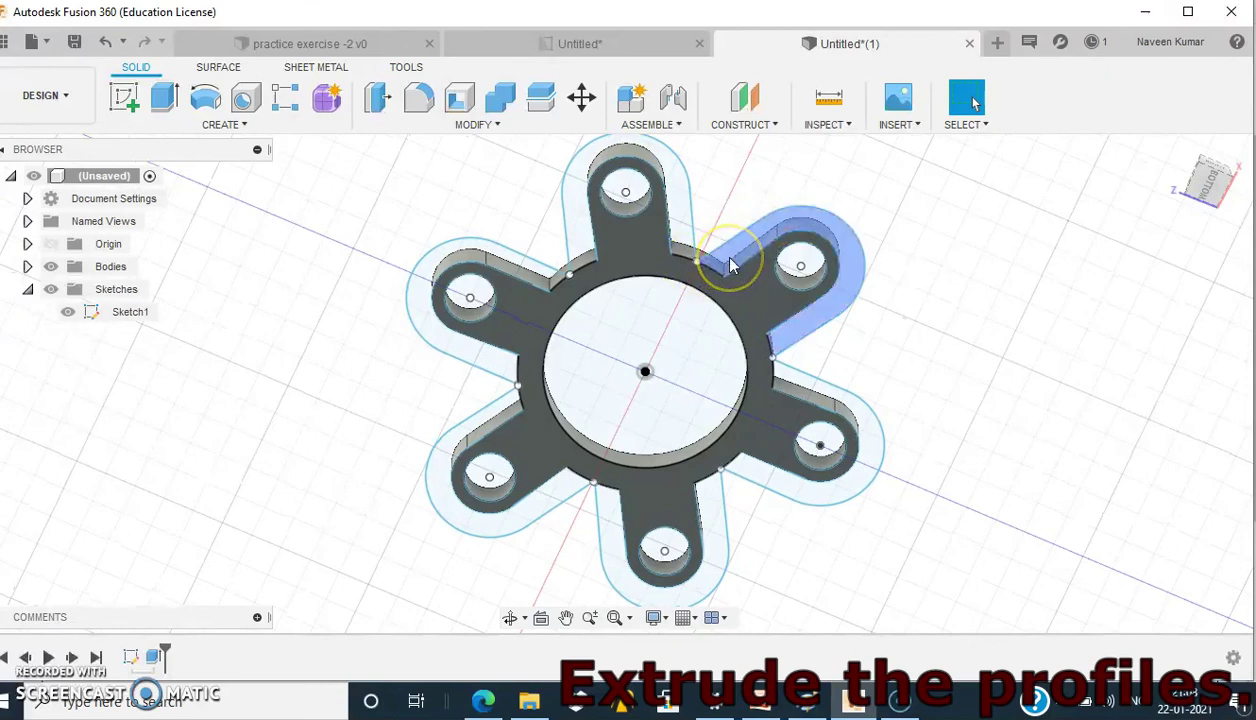
key("Escape")
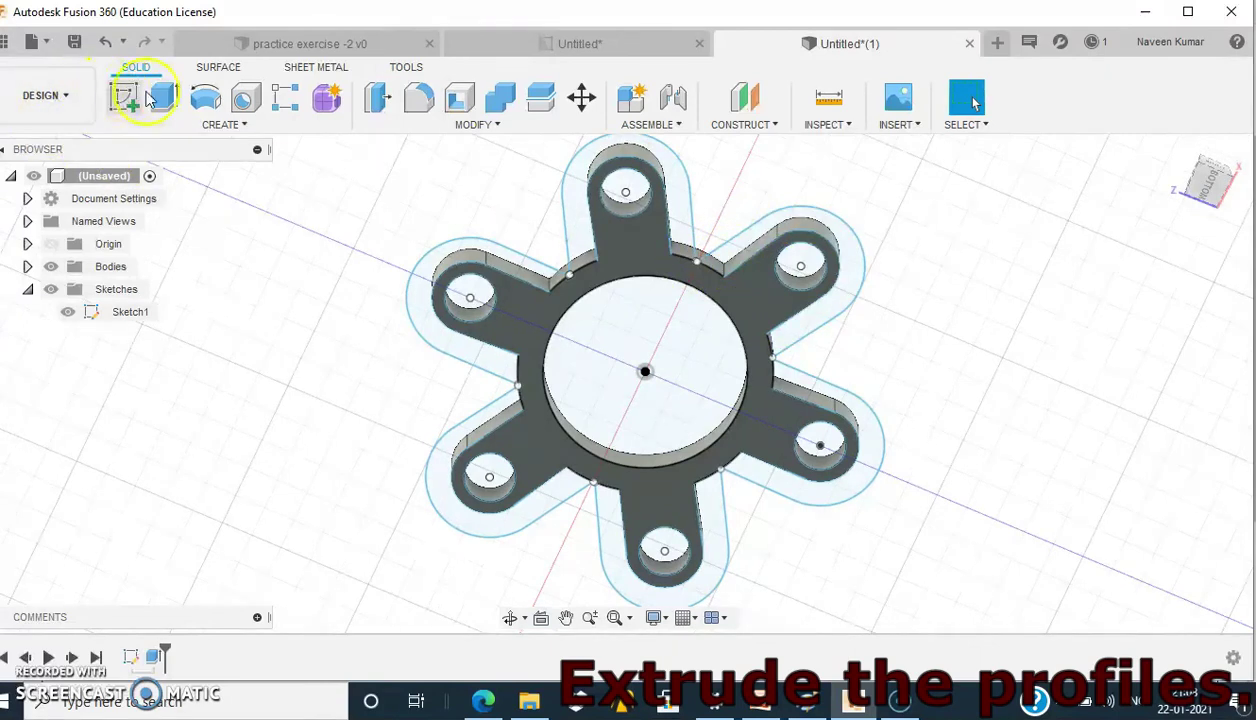
- Extrude the six lobe profiles and central ring -6 mm, joined to the body
left_click(168, 100)
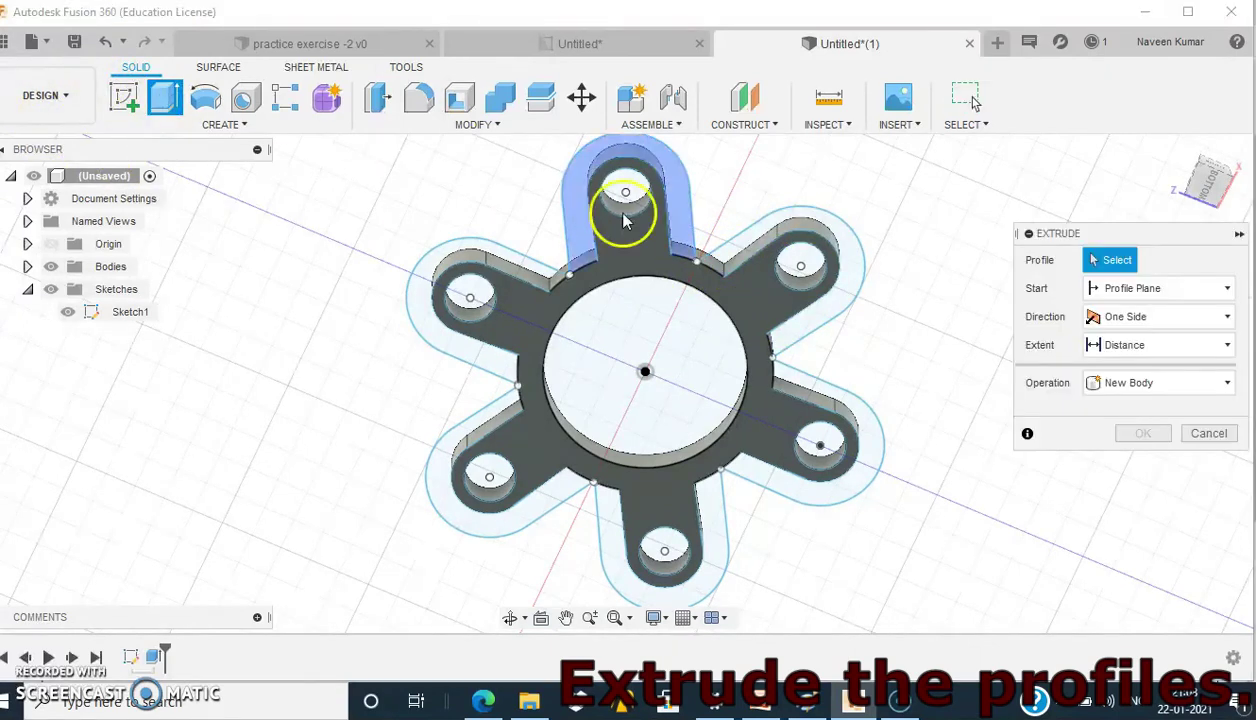
left_click(748, 255)
left_click(670, 220)
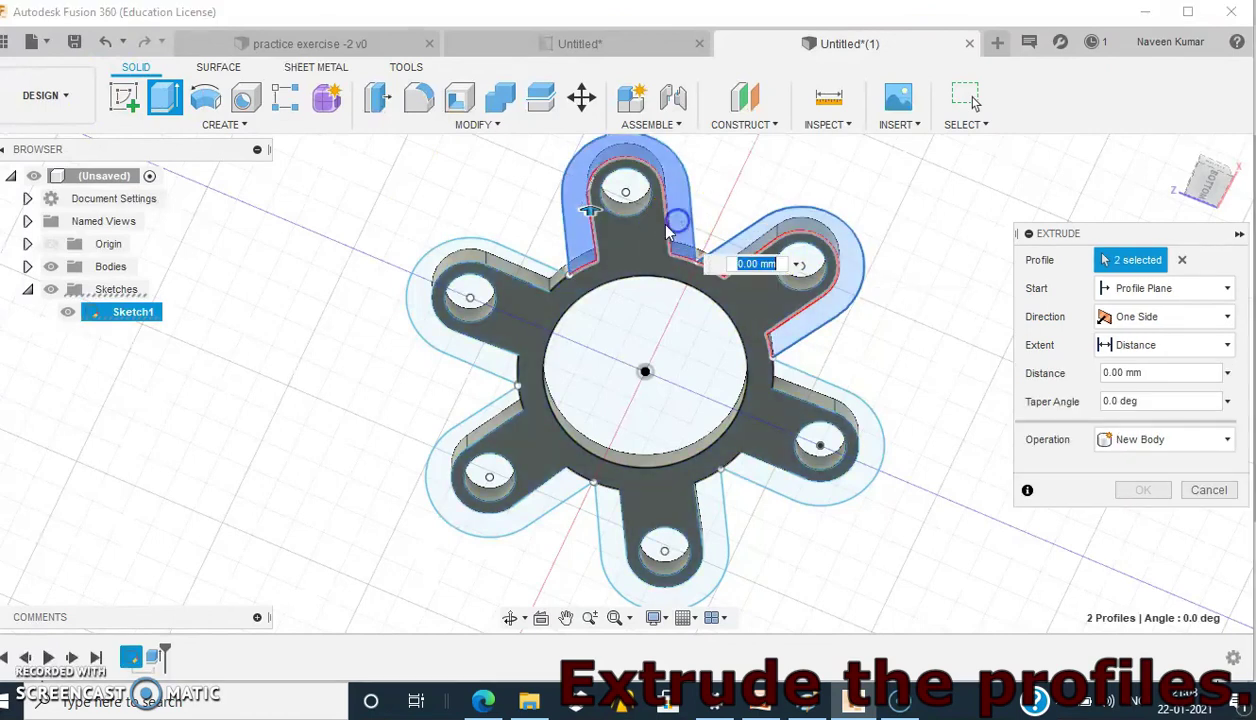
left_click(455, 290)
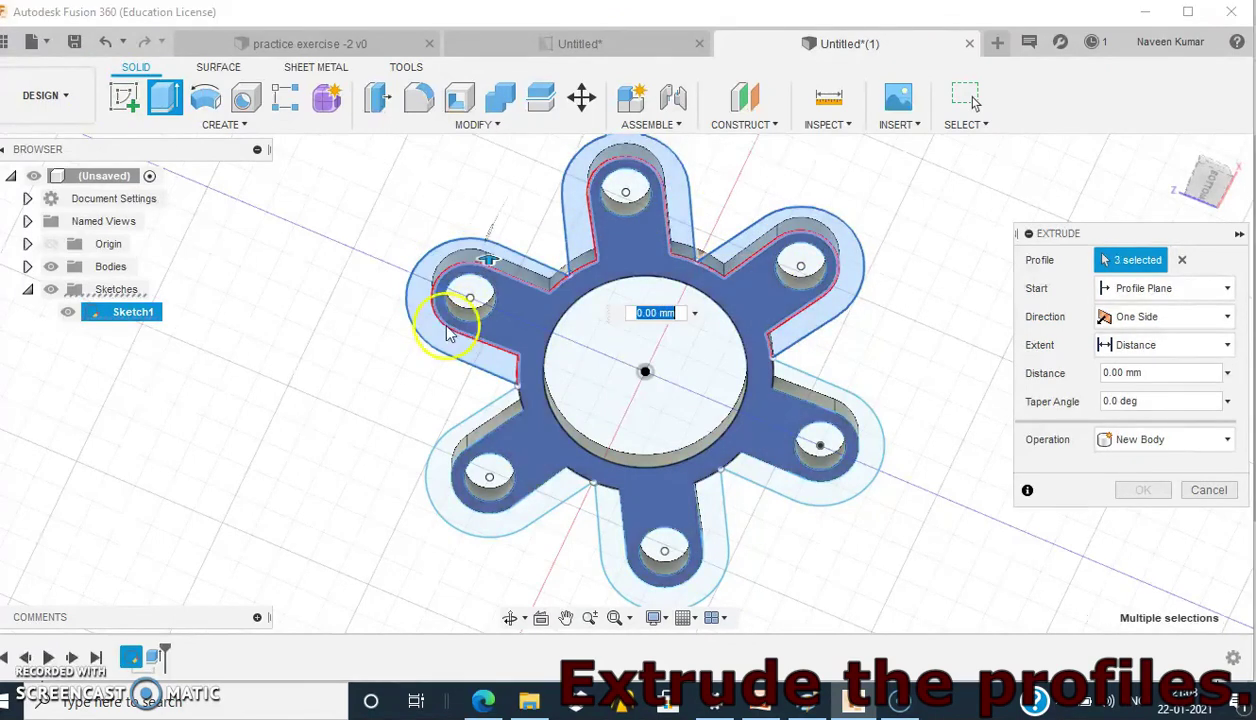
left_click(458, 452)
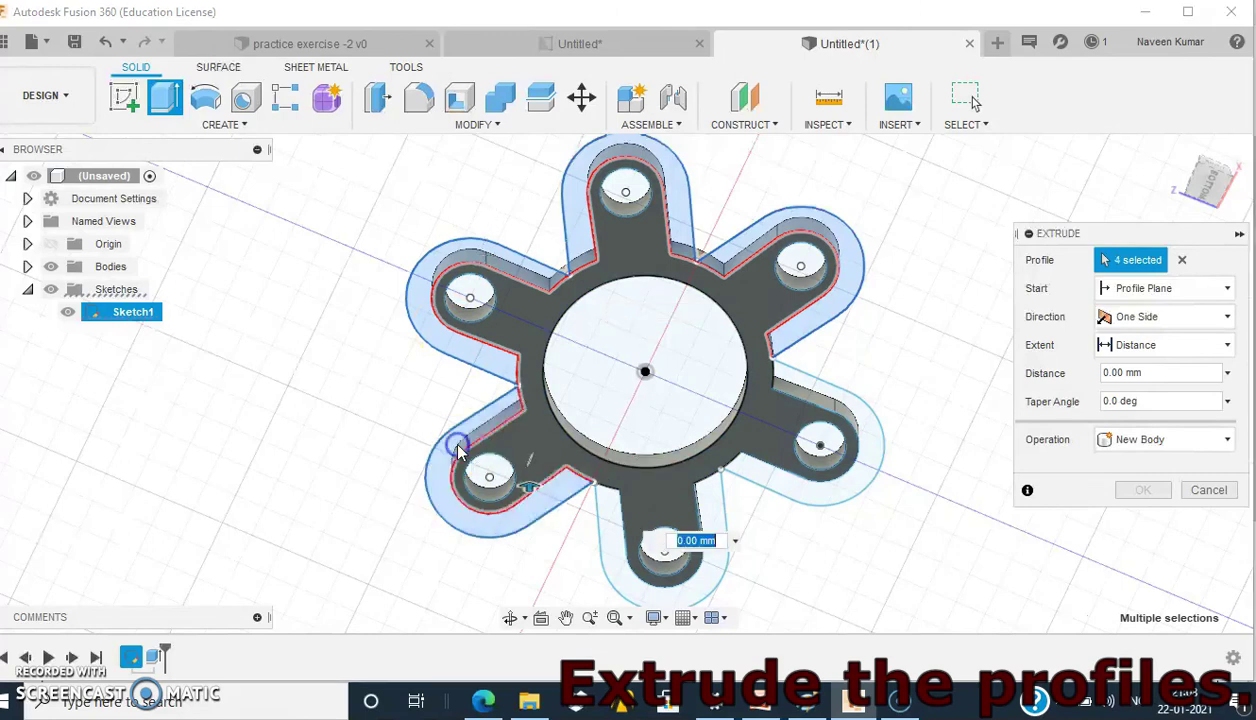
left_click(625, 545)
left_click(785, 493)
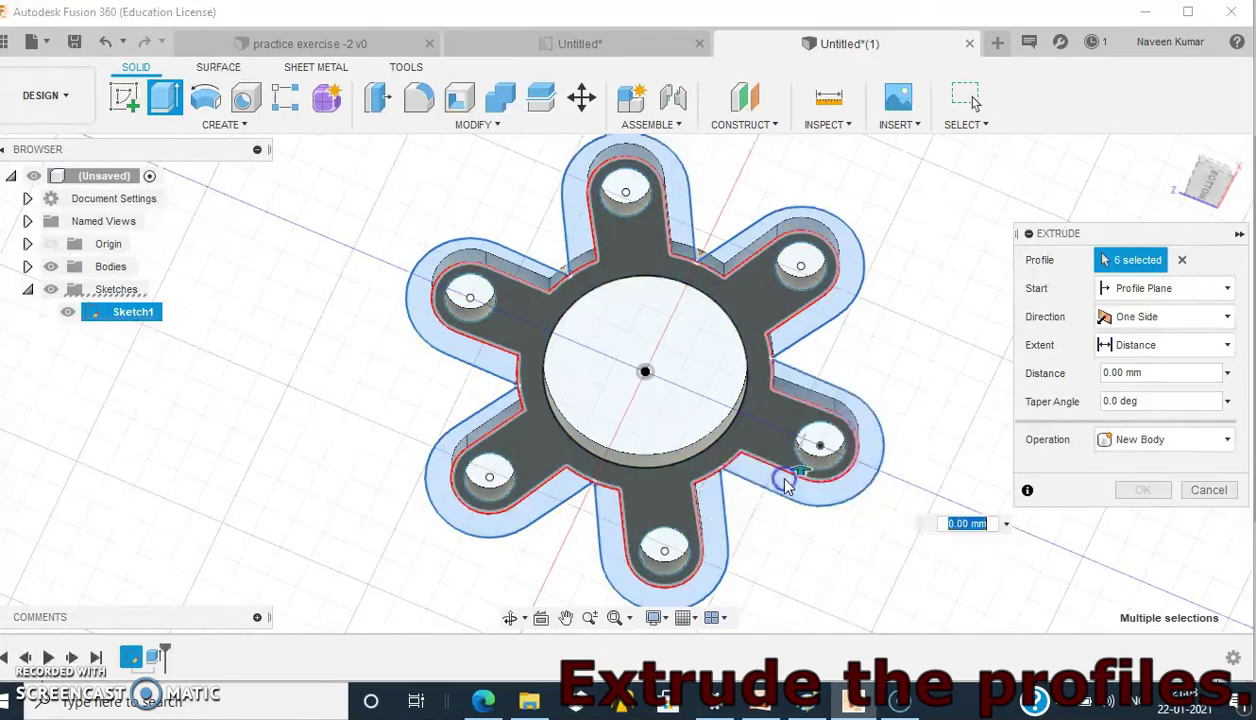
left_click(698, 475)
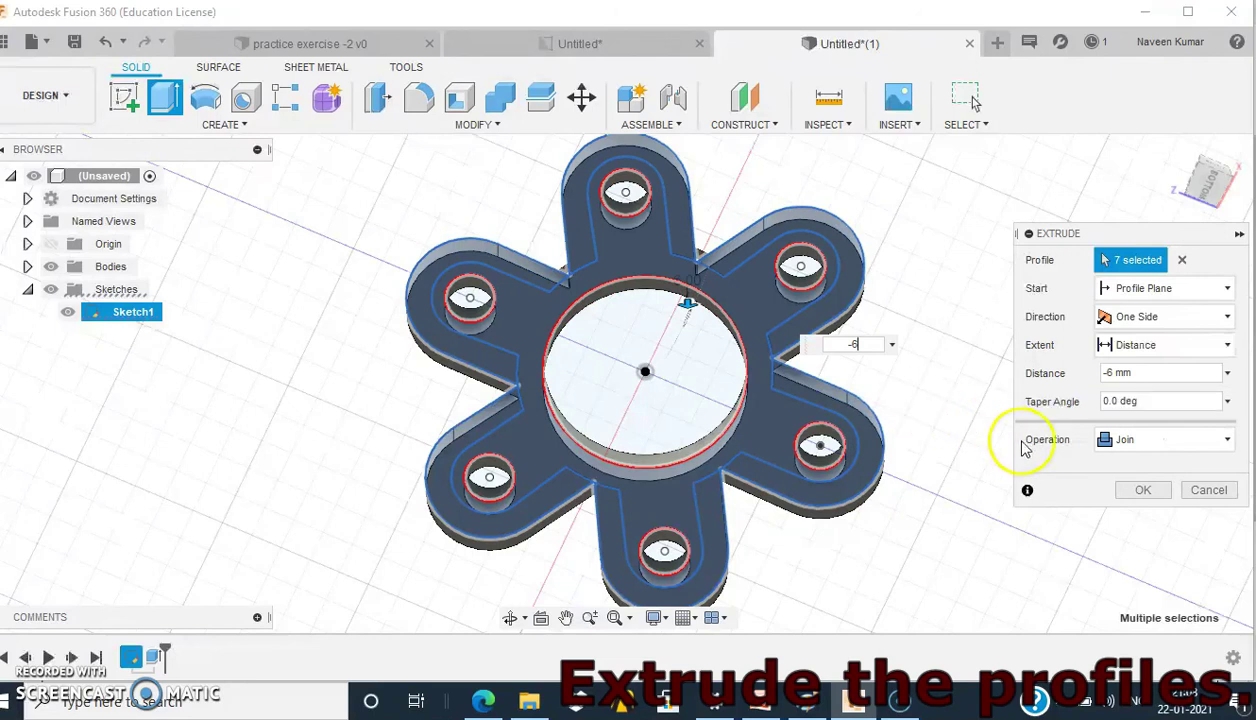
left_click(1135, 489)
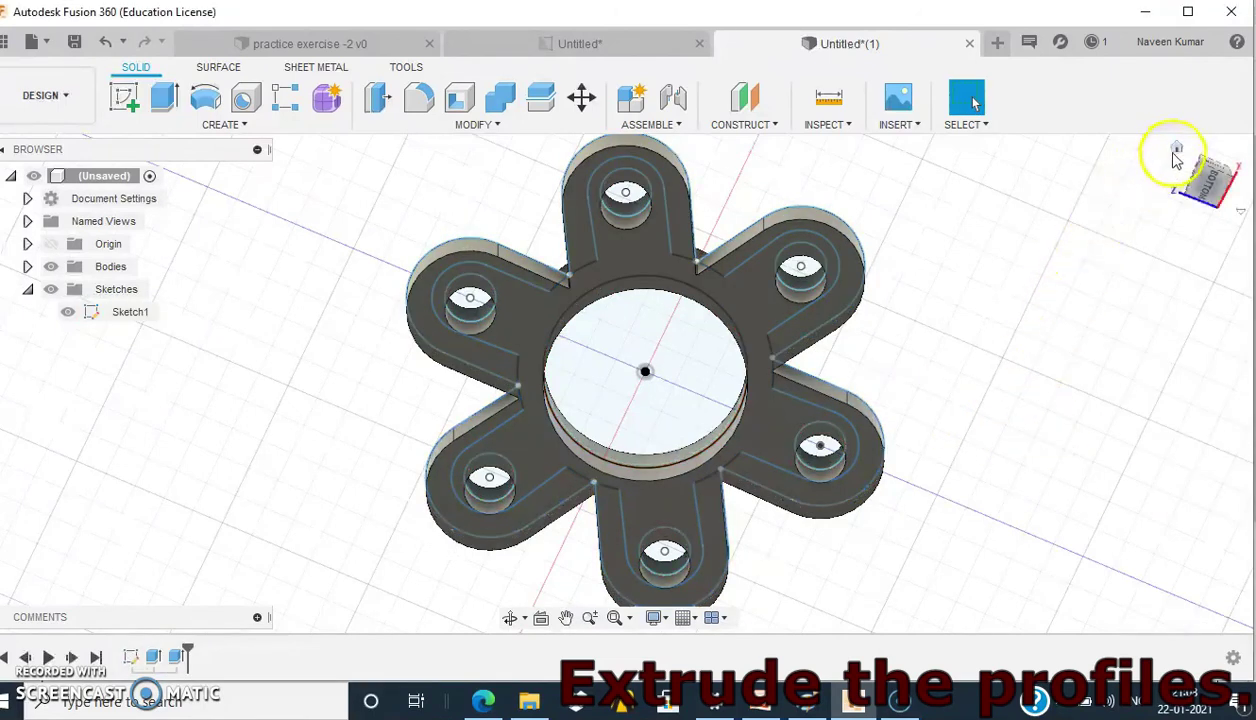
left_click(1177, 150)
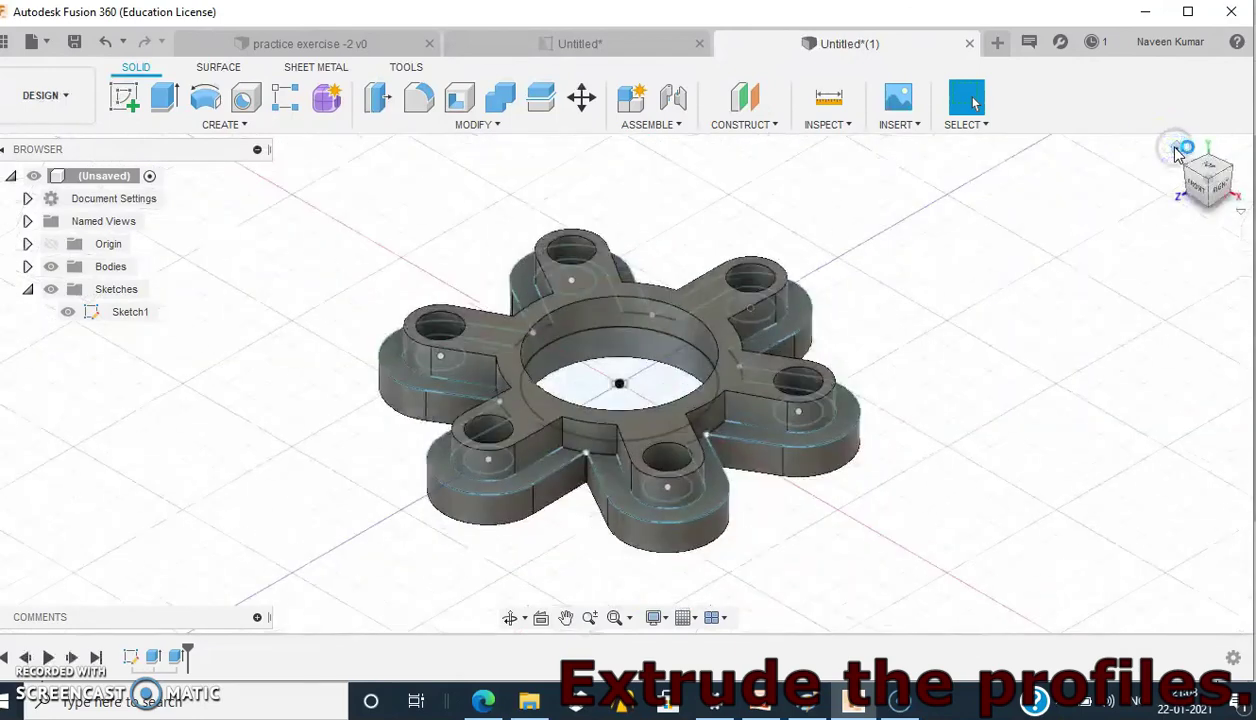